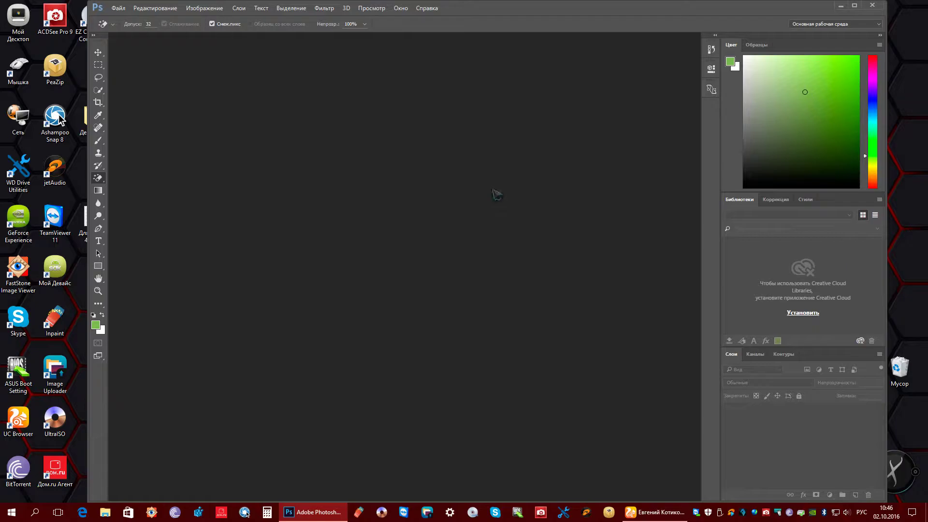
- Open 1.png from the Прозрачные изображения > Девушки > Девушки folder
{"action": "left_click", "coordinate": [119, 8]}
{"action": "left_click", "coordinate": [131, 31]}
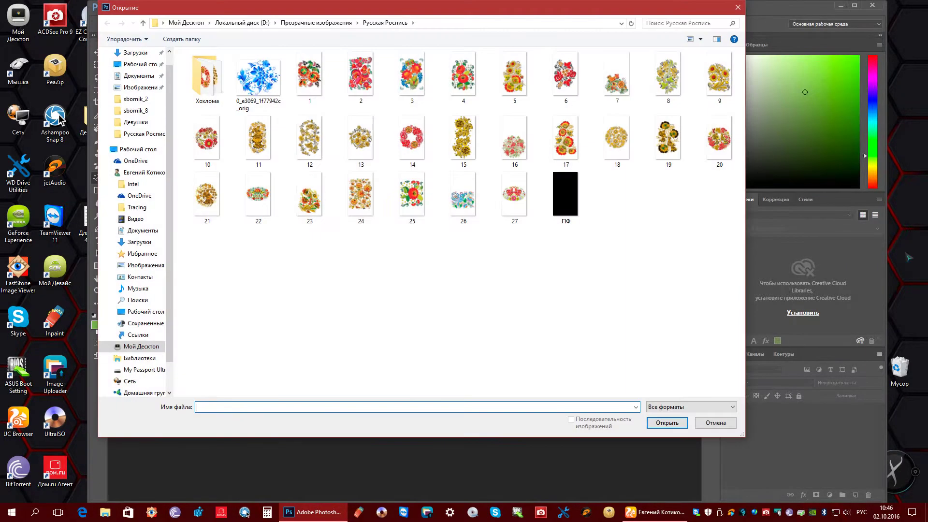
{"action": "left_click", "coordinate": [320, 24]}
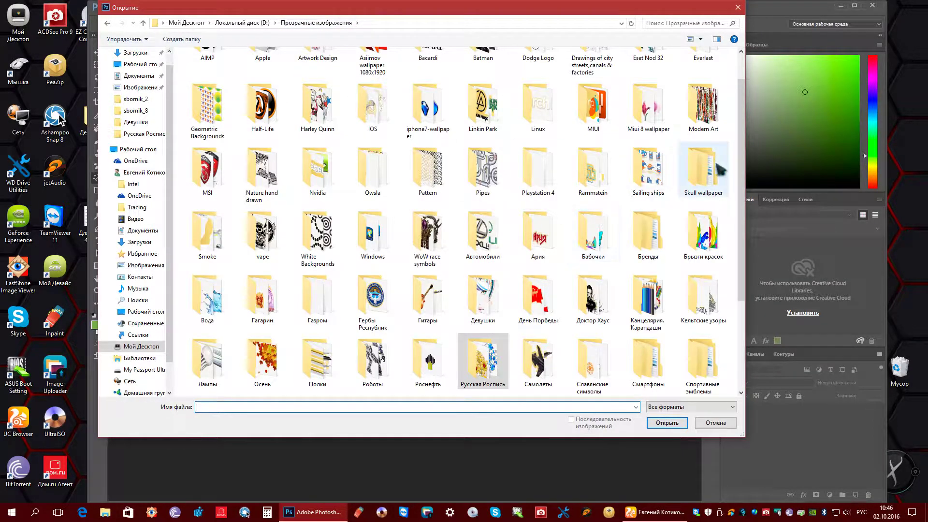
{"action": "scroll", "coordinate": [742, 92], "scroll_direction": "up", "scroll_amount": 1}
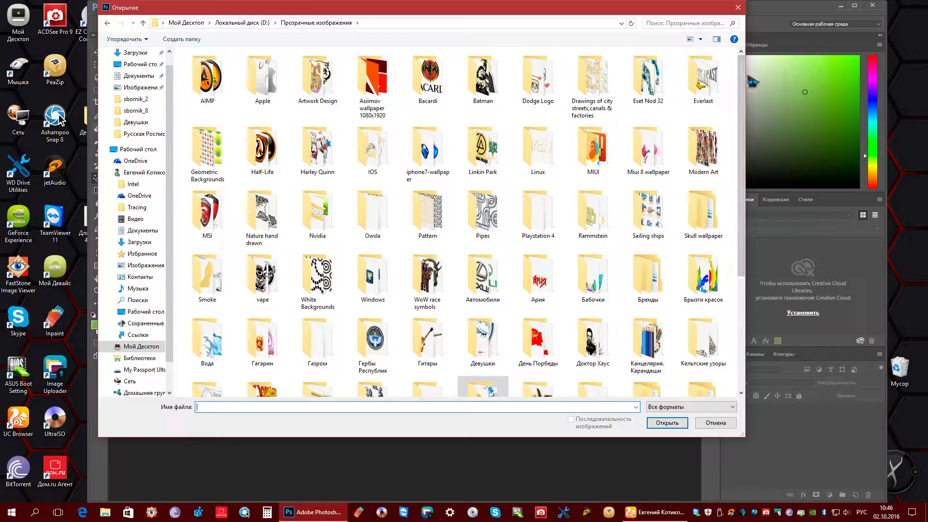
{"action": "left_click_drag", "start_coordinate": [743, 86], "coordinate": [743, 150]}
{"action": "double_click", "coordinate": [483, 232]}
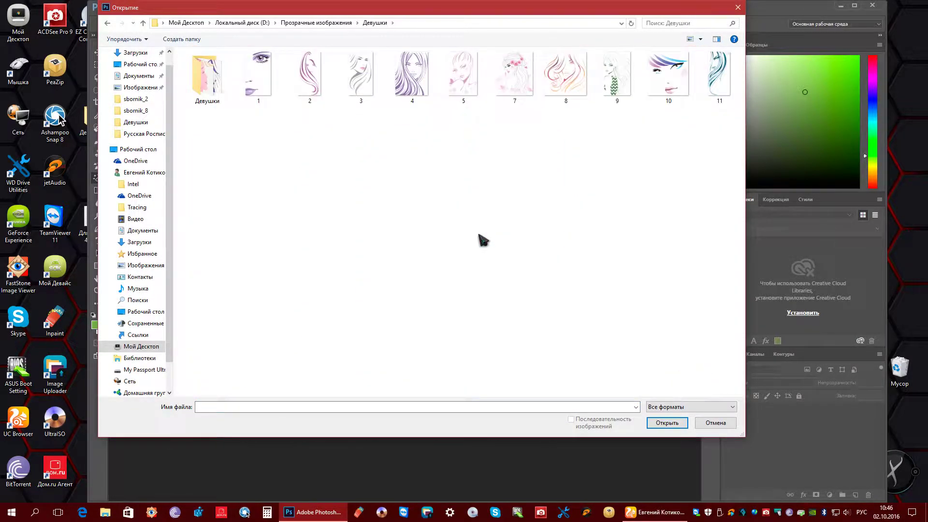
{"action": "left_click_drag", "start_coordinate": [403, 14], "coordinate": [494, 48]}
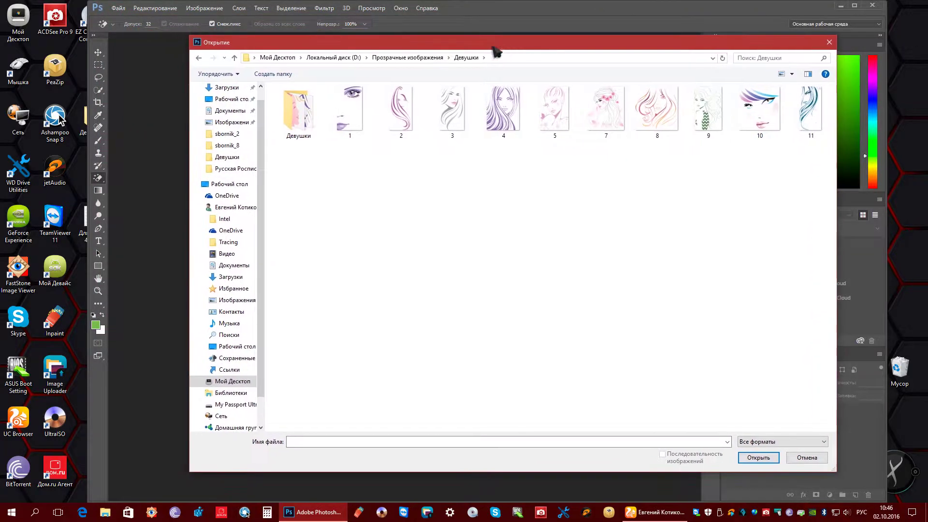
{"action": "double_click", "coordinate": [296, 119]}
{"action": "double_click", "coordinate": [303, 117]}
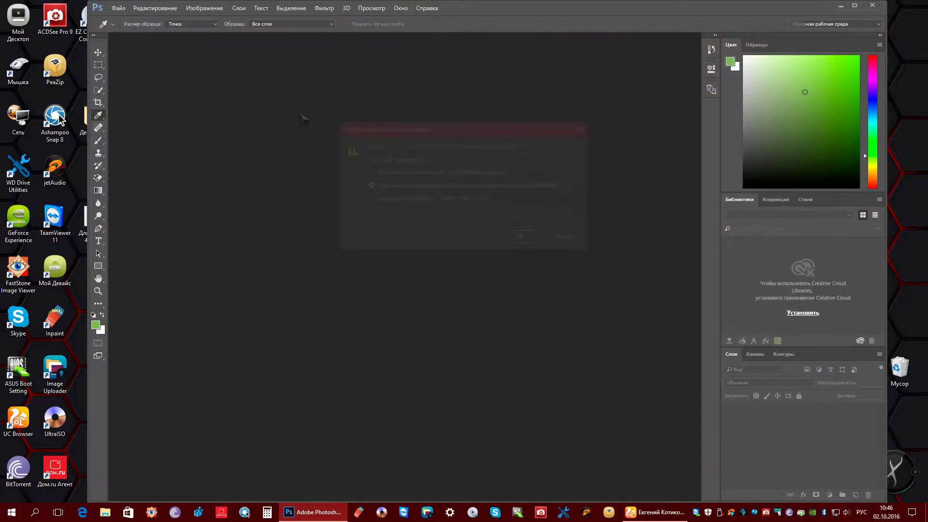
- Accept the colour profile and give Слой 0 a Тиснение (emboss) layer effect
{"action": "left_click", "coordinate": [516, 240]}
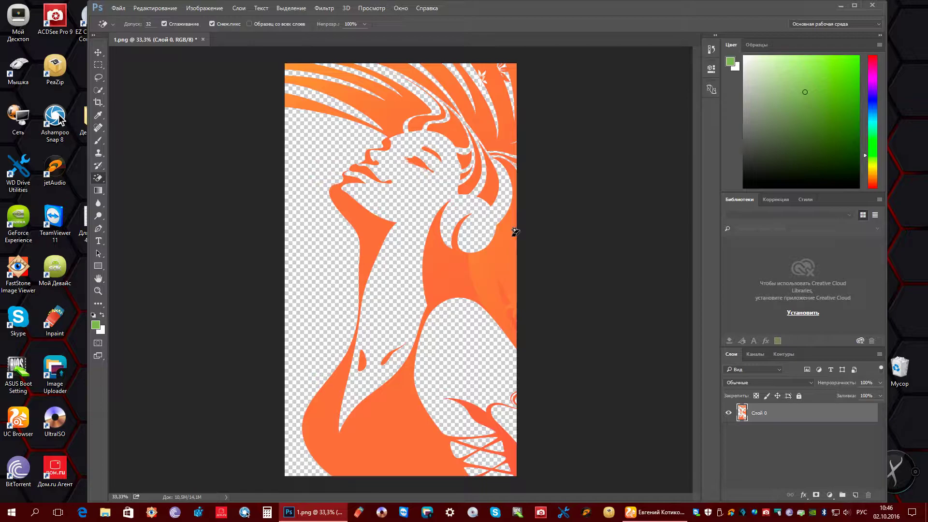
{"action": "double_click", "coordinate": [743, 416]}
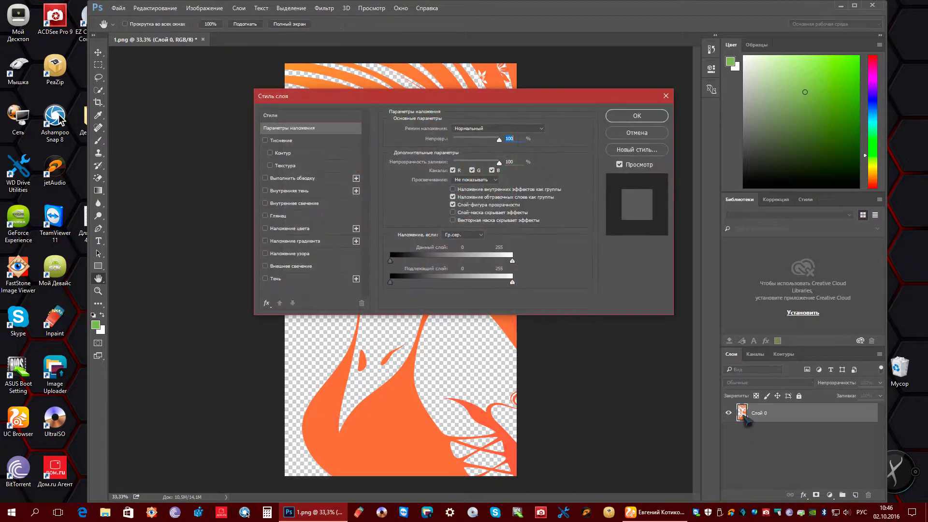
{"action": "left_click_drag", "start_coordinate": [460, 100], "coordinate": [738, 174]}
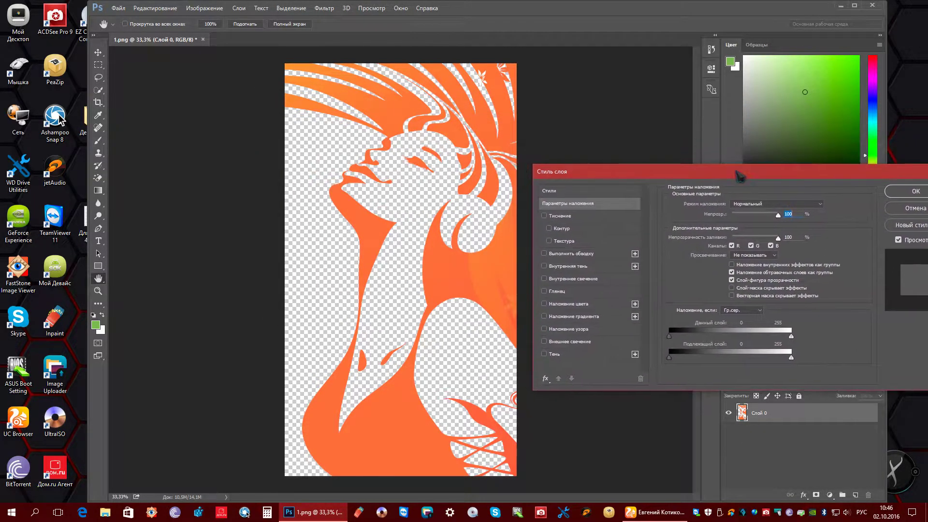
{"action": "left_click", "coordinate": [544, 216]}
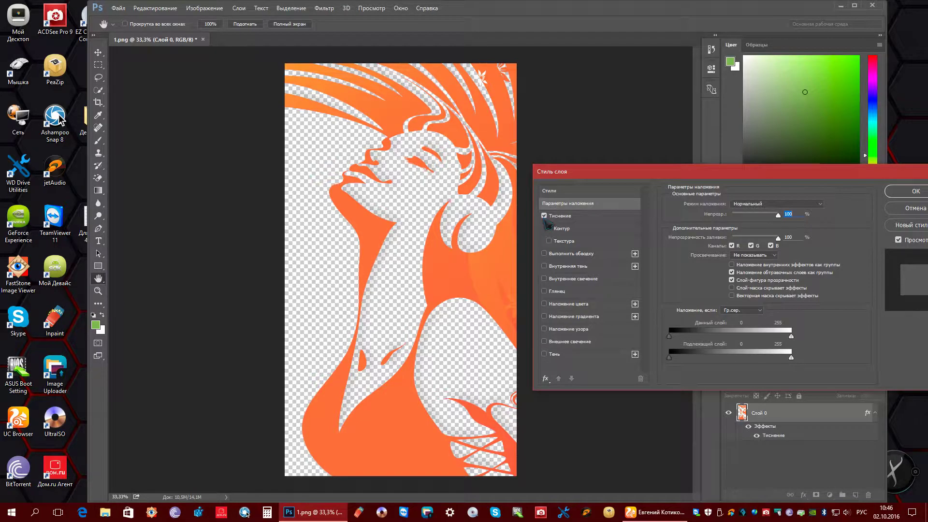
{"action": "left_click", "coordinate": [915, 192]}
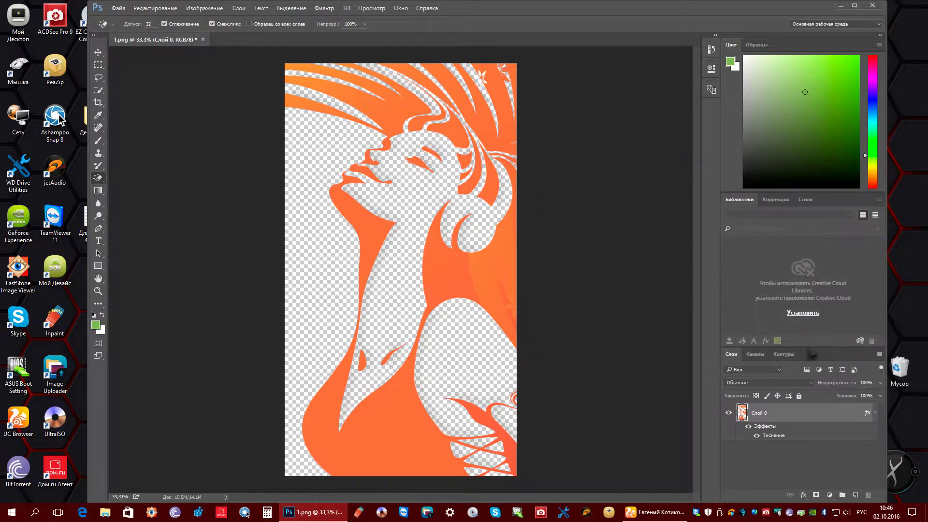
- Add a Тень (drop shadow) effect to Слой 0
{"action": "double_click", "coordinate": [767, 427]}
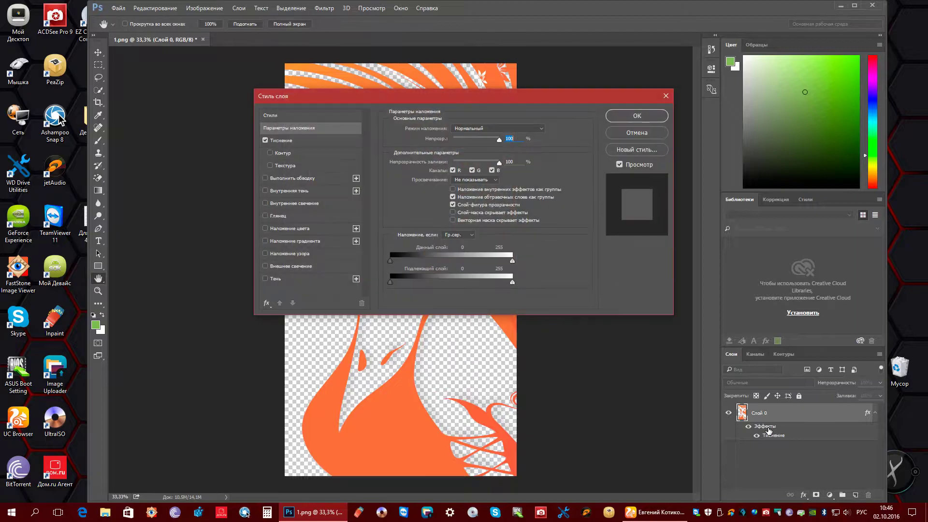
{"action": "left_click", "coordinate": [286, 279]}
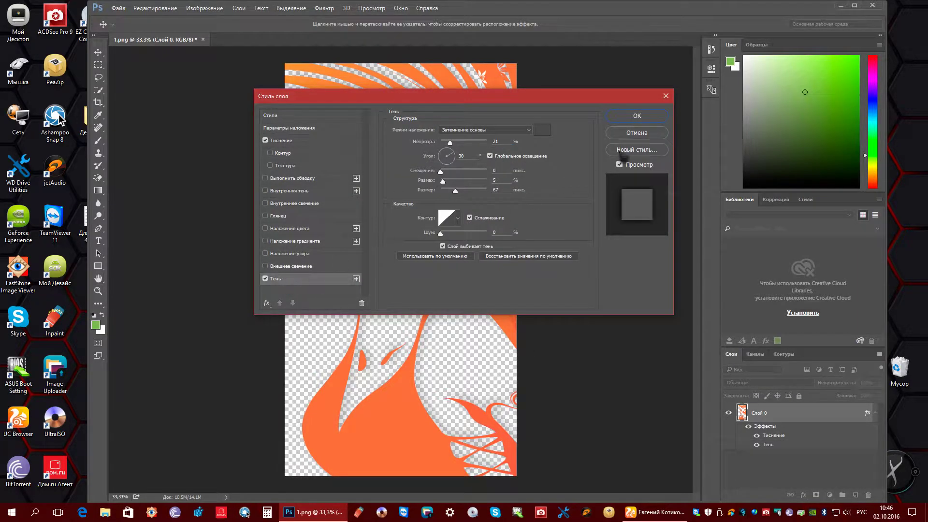
{"action": "left_click", "coordinate": [634, 117]}
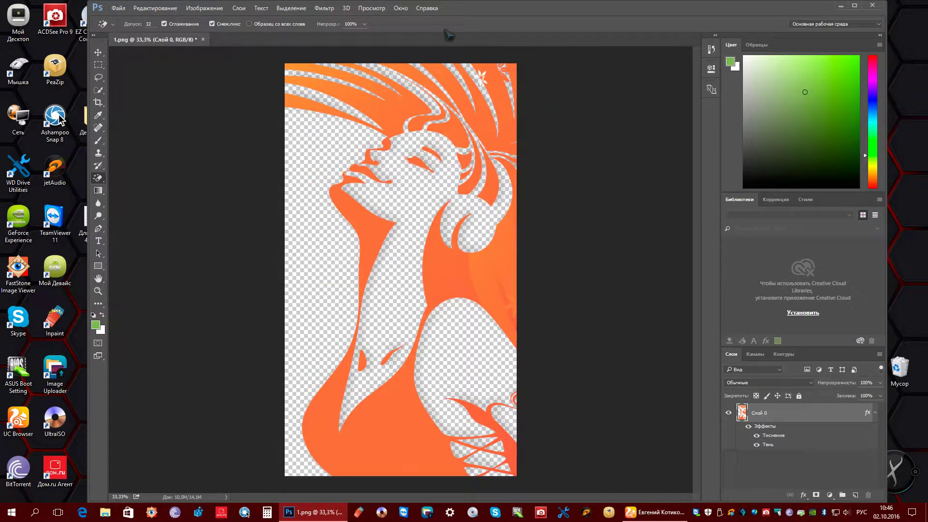
{"action": "left_click", "coordinate": [118, 9]}
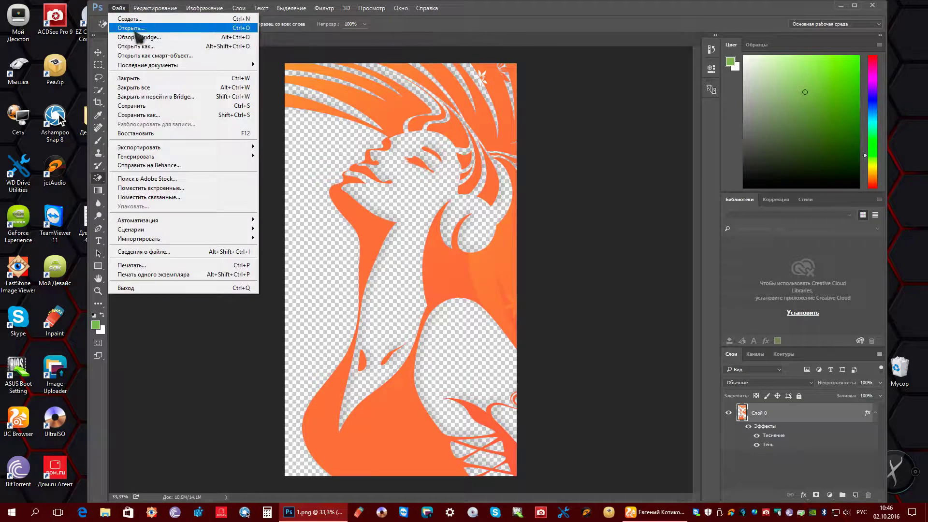
- Save the styled image in PNG format, overwriting 1.png with default PNG options
{"action": "left_click", "coordinate": [140, 115]}
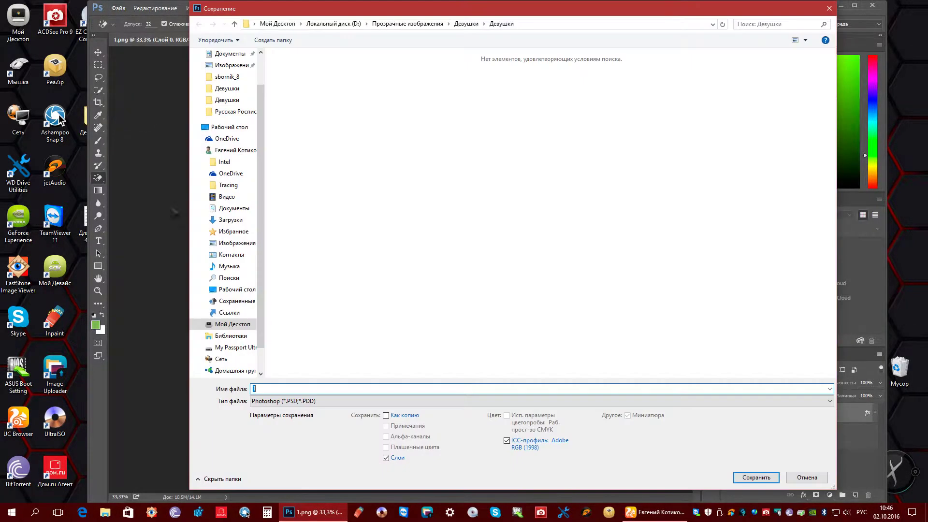
{"action": "left_click", "coordinate": [283, 402]}
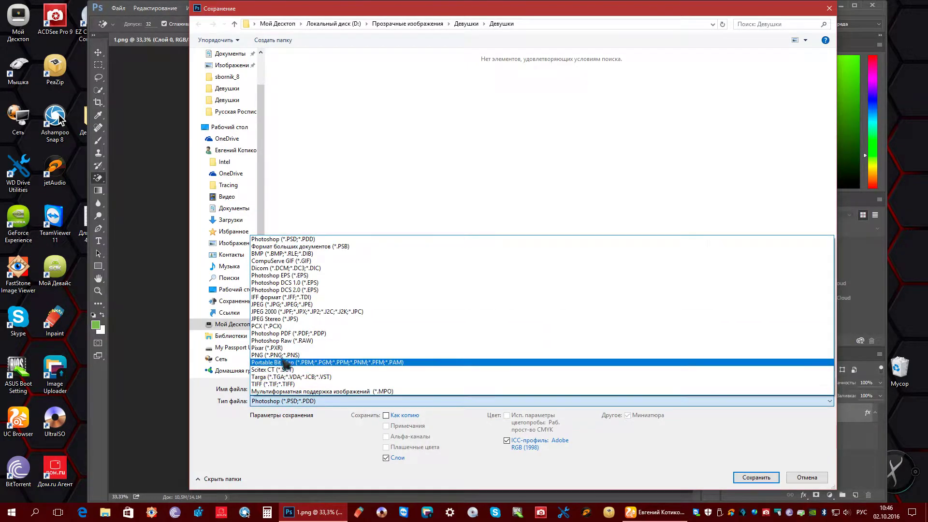
{"action": "left_click", "coordinate": [286, 364]}
{"action": "left_click", "coordinate": [755, 477]}
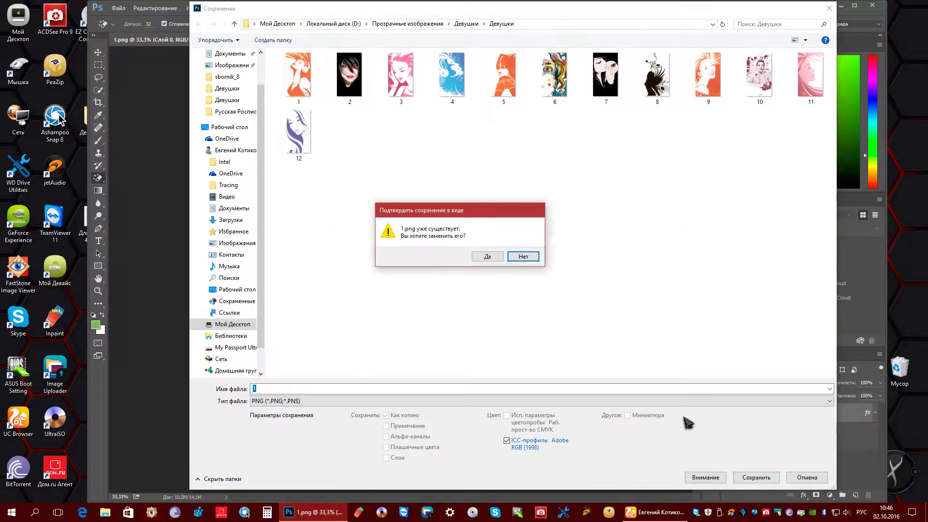
{"action": "left_click", "coordinate": [486, 257]}
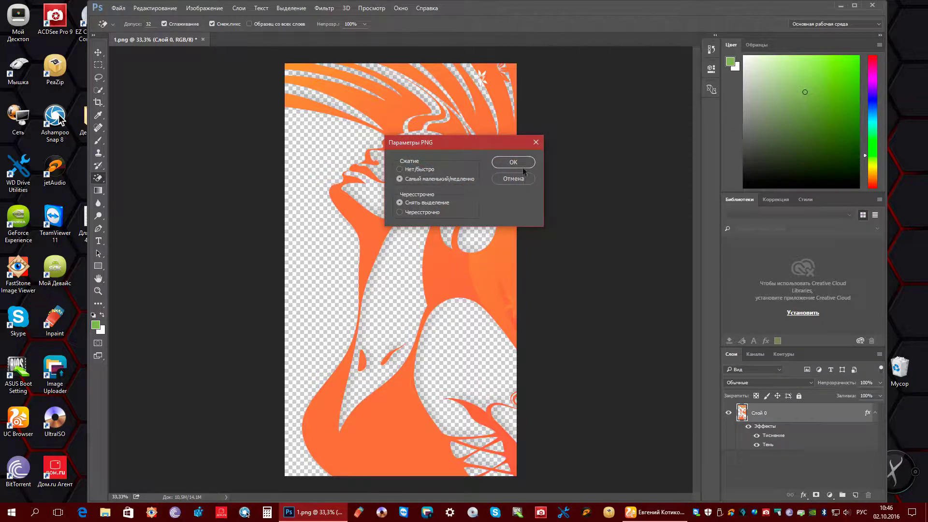
{"action": "left_click", "coordinate": [524, 163]}
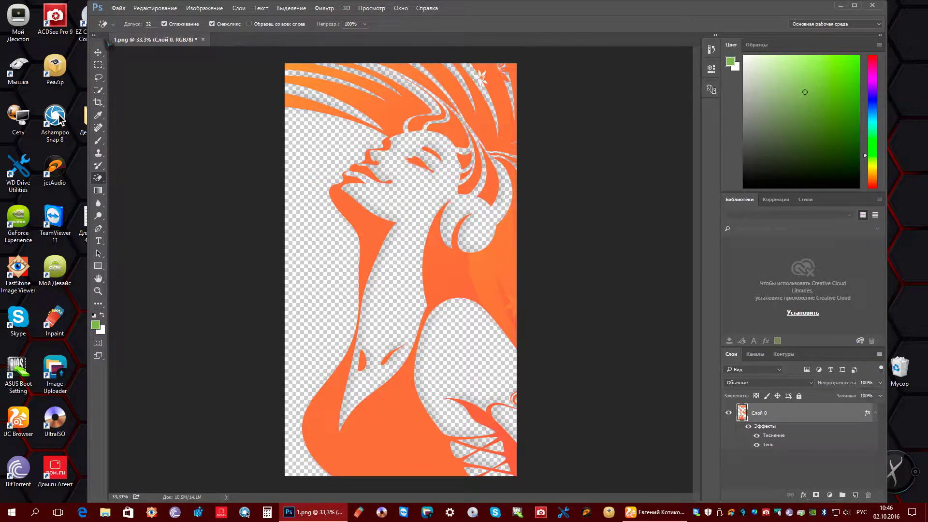
{"action": "left_click", "coordinate": [118, 8]}
- Open 2.png and accept its colour profile
{"action": "left_click", "coordinate": [129, 28]}
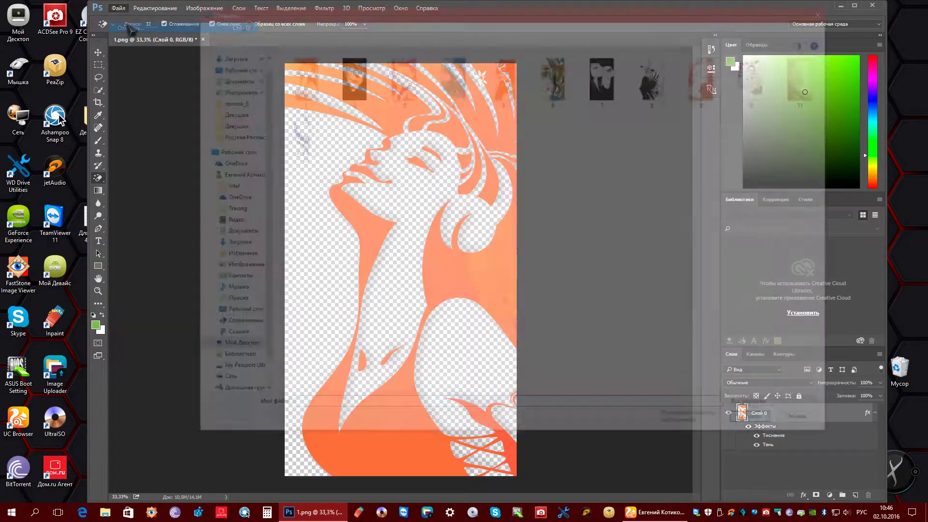
{"action": "double_click", "coordinate": [354, 79]}
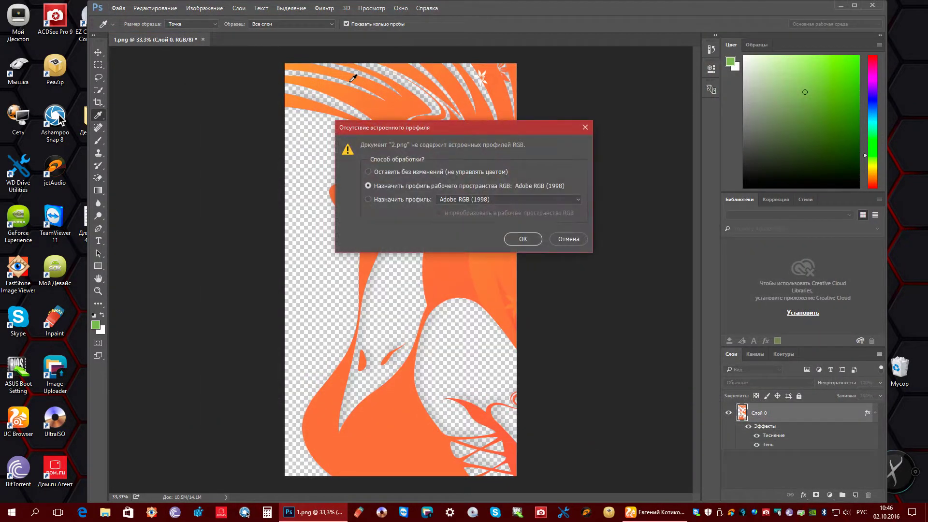
{"action": "left_click", "coordinate": [530, 238]}
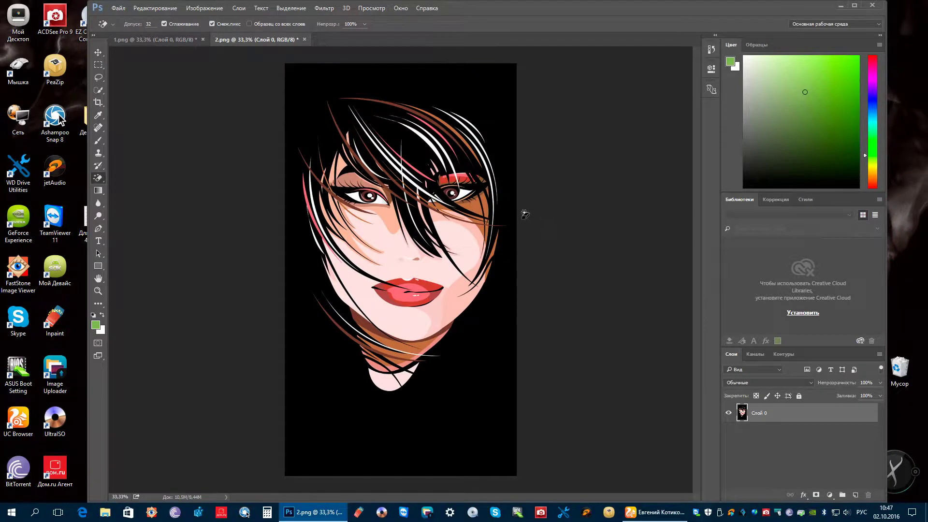
- Make the black background transparent via the Blend If 'Данный слой' black slider
{"action": "double_click", "coordinate": [748, 419]}
{"action": "left_click_drag", "start_coordinate": [525, 100], "coordinate": [805, 158]}
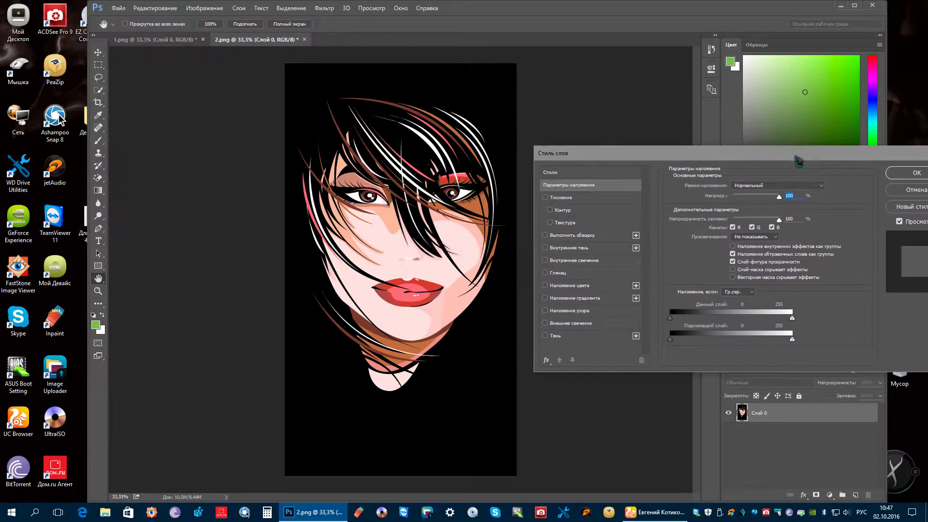
{"action": "left_click_drag", "start_coordinate": [670, 318], "coordinate": [675, 322]}
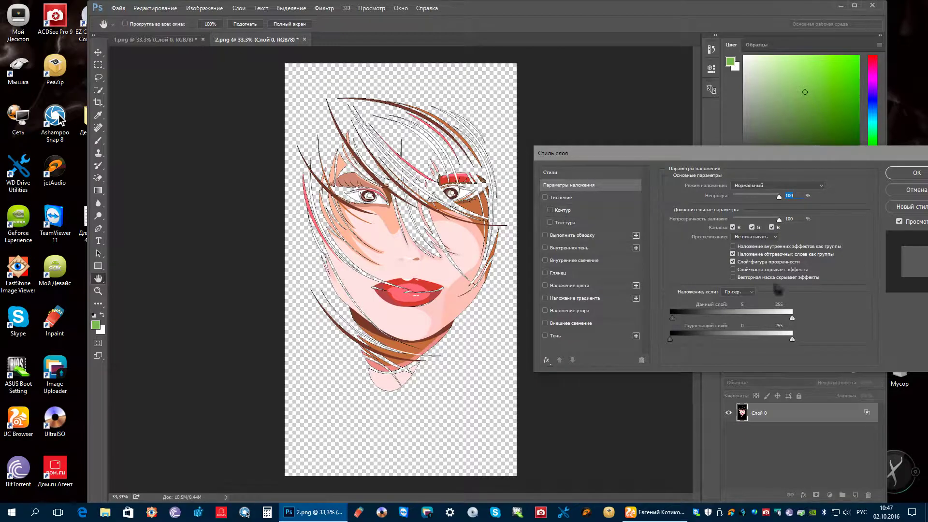
{"action": "left_click", "coordinate": [907, 175]}
{"action": "key", "text": "e"}
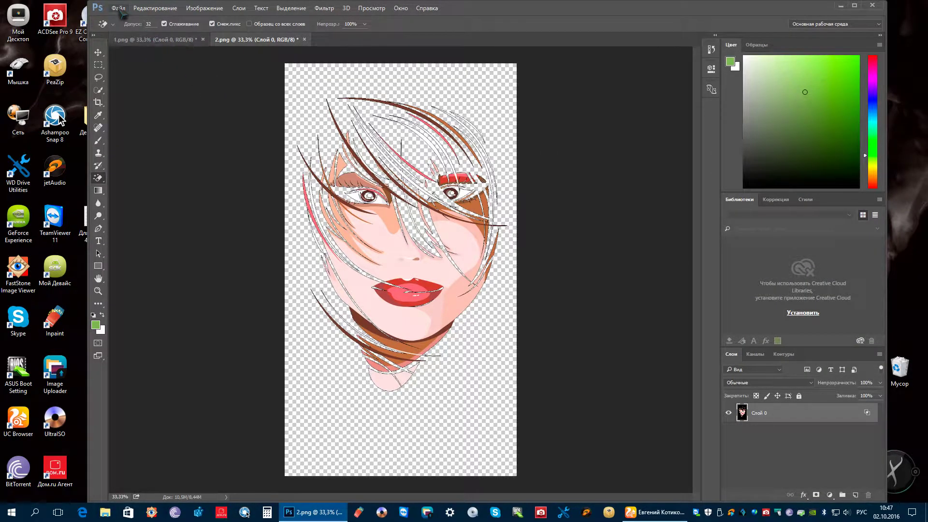
- Save the transparent face as PNG, replacing the original 2.png
{"action": "left_click", "coordinate": [119, 9]}
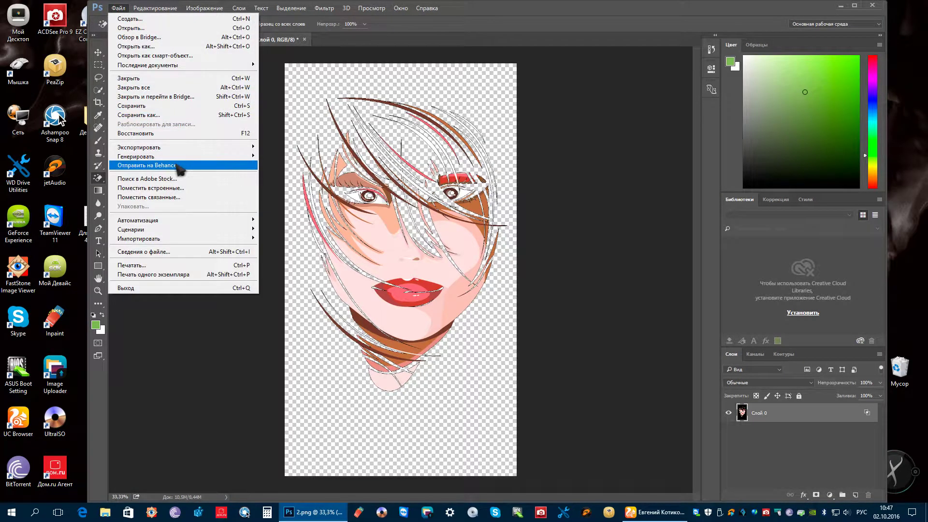
{"action": "left_click", "coordinate": [154, 115]}
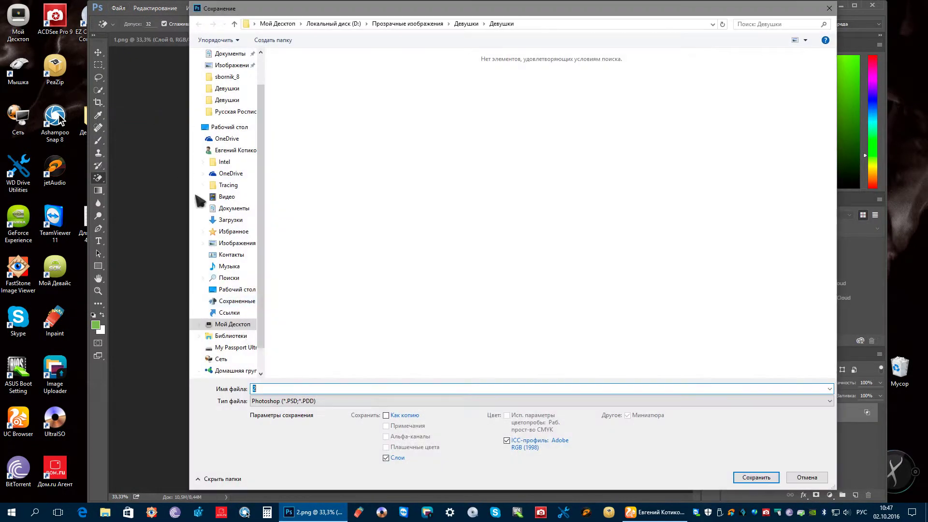
{"action": "left_click", "coordinate": [264, 403]}
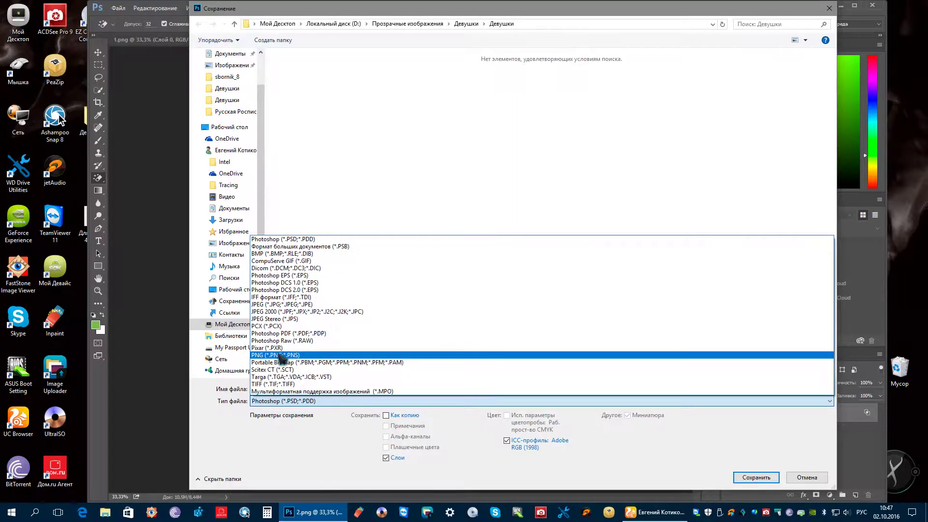
{"action": "left_click", "coordinate": [282, 355]}
{"action": "left_click", "coordinate": [755, 478]}
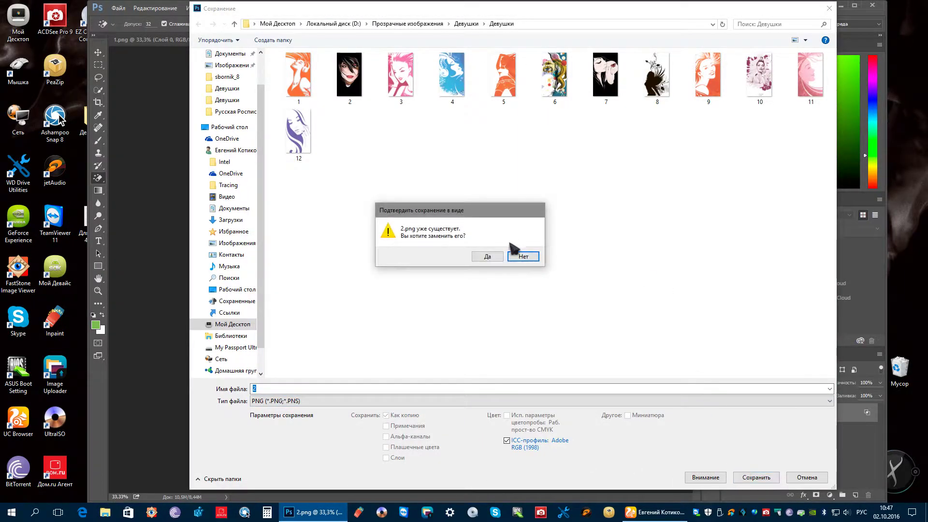
{"action": "left_click", "coordinate": [489, 257]}
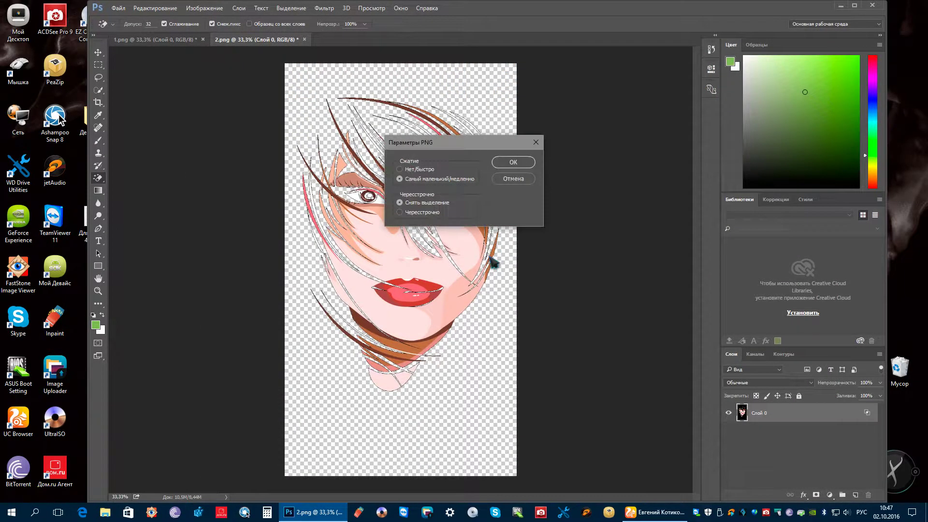
{"action": "left_click", "coordinate": [514, 163]}
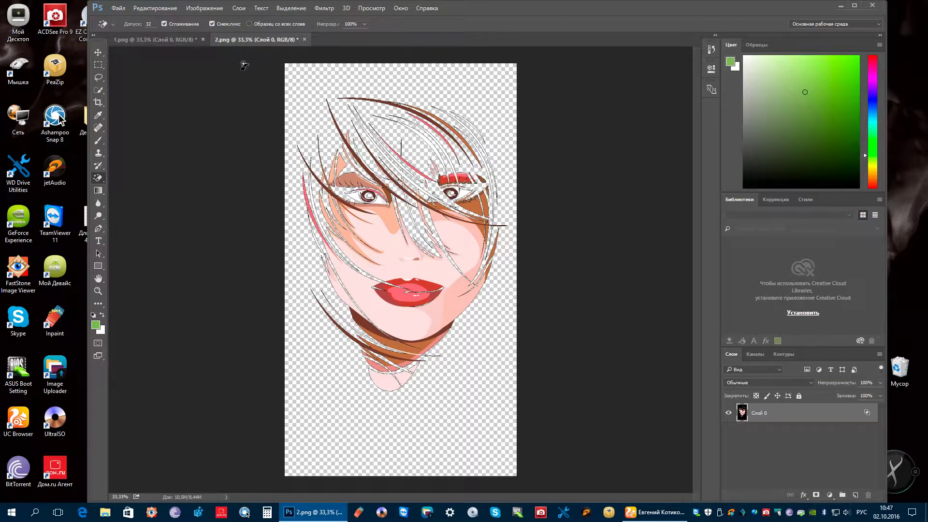
- Open 3.png and accept its working colour profile
{"action": "left_click", "coordinate": [118, 8]}
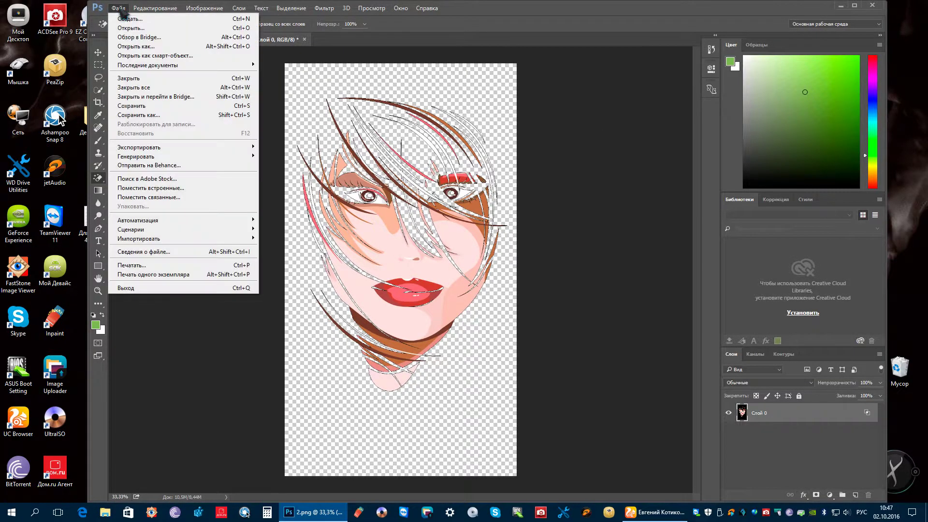
{"action": "left_click", "coordinate": [129, 28]}
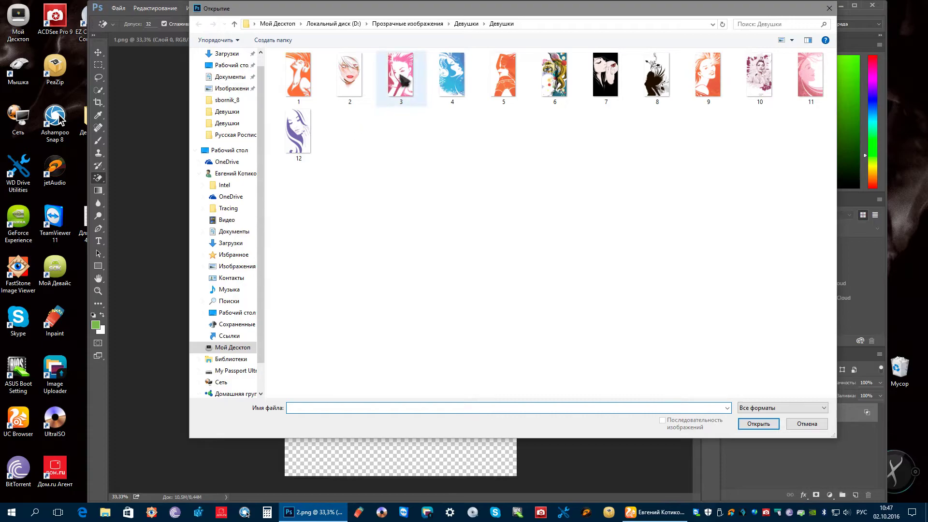
{"action": "double_click", "coordinate": [401, 73]}
{"action": "left_click", "coordinate": [527, 242]}
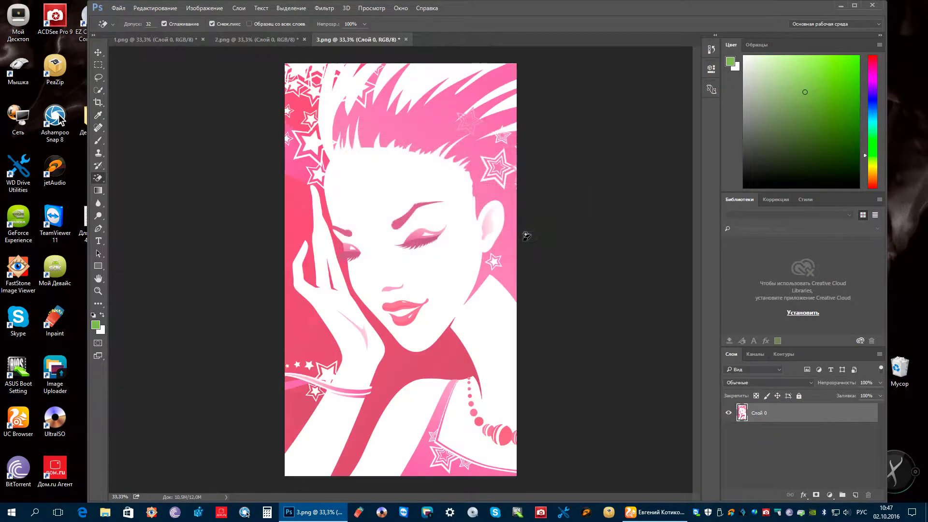
- Drag the This Layer white slider left to make the white areas transparent
{"action": "double_click", "coordinate": [742, 411]}
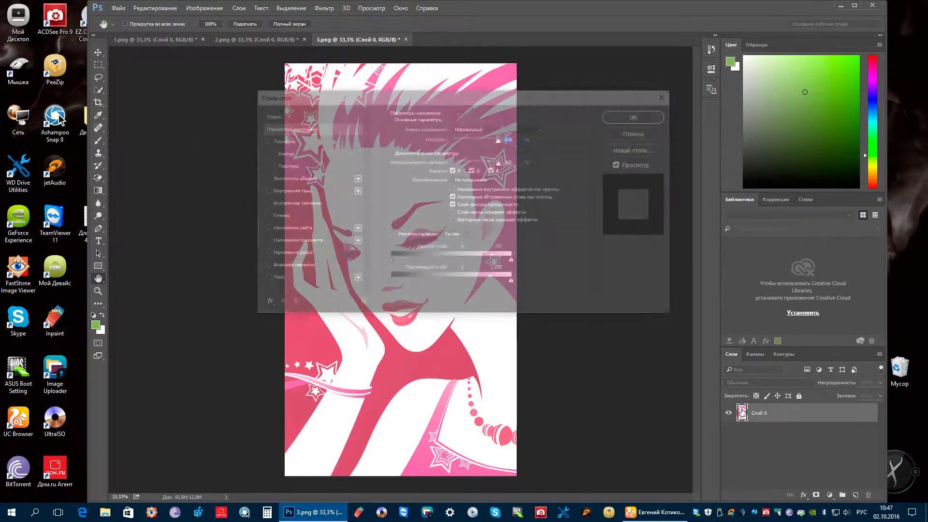
{"action": "left_click_drag", "start_coordinate": [498, 102], "coordinate": [768, 166]}
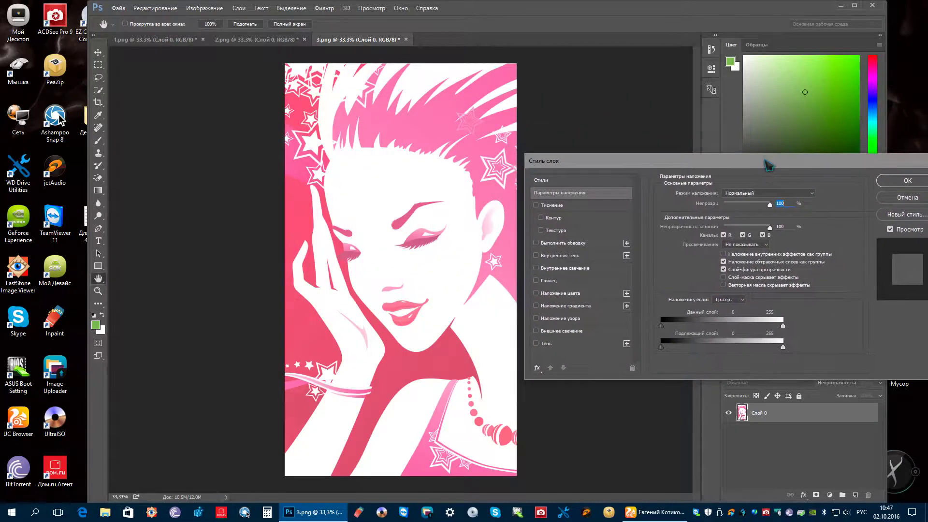
{"action": "left_click_drag", "start_coordinate": [783, 326], "coordinate": [774, 325]}
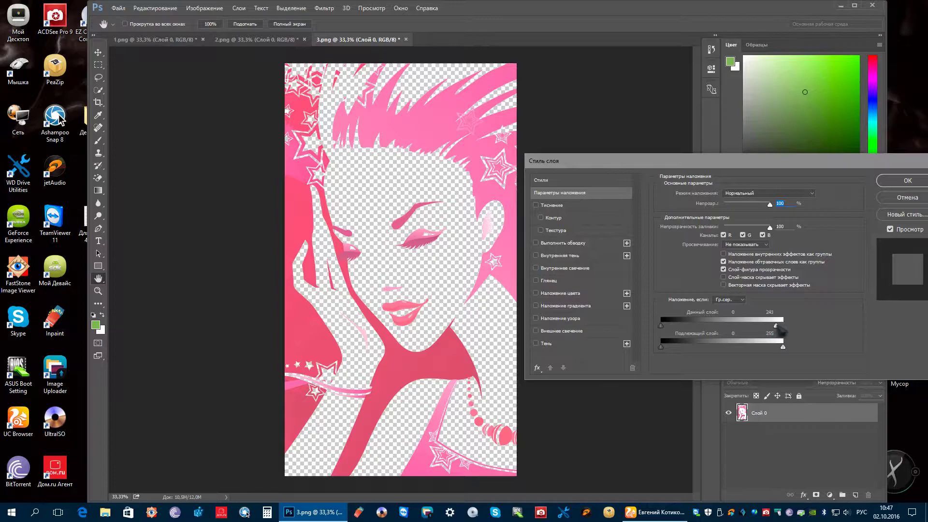
{"action": "left_click_drag", "start_coordinate": [779, 330], "coordinate": [781, 332]}
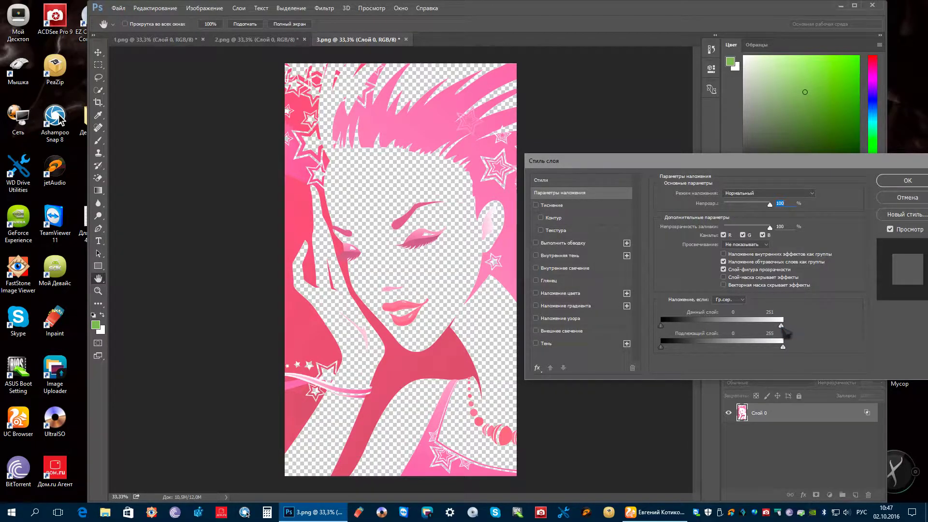
{"action": "left_click", "coordinate": [903, 181]}
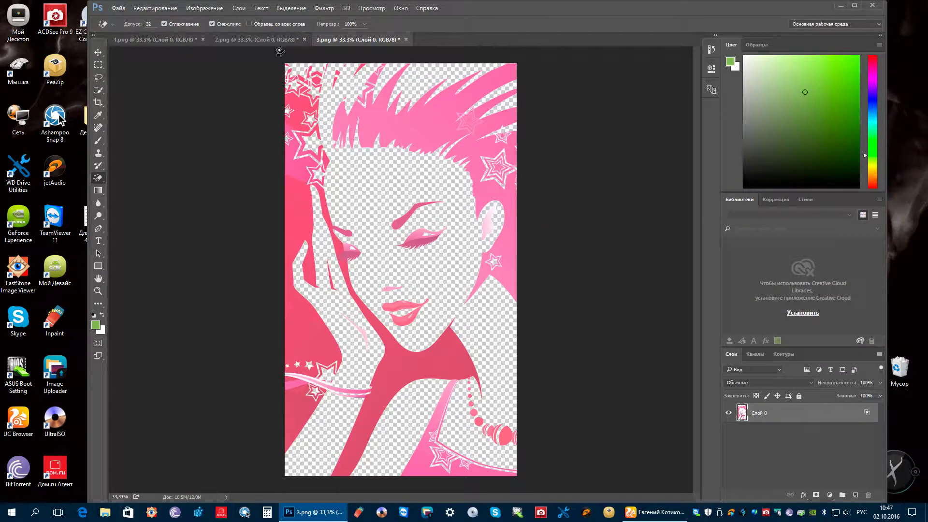
- Save the pink girl in PNG format as 3.png, replacing the original
{"action": "left_click", "coordinate": [119, 8]}
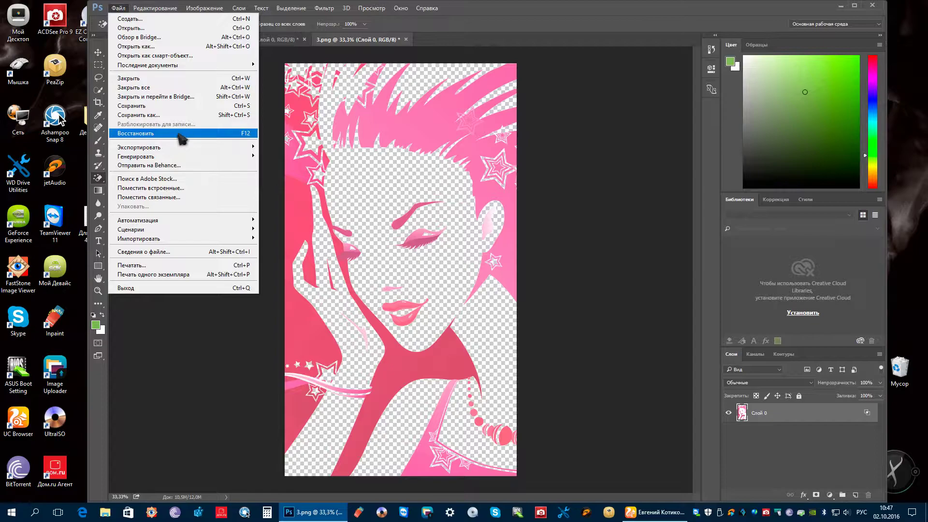
{"action": "left_click", "coordinate": [159, 116]}
{"action": "left_click", "coordinate": [296, 401]}
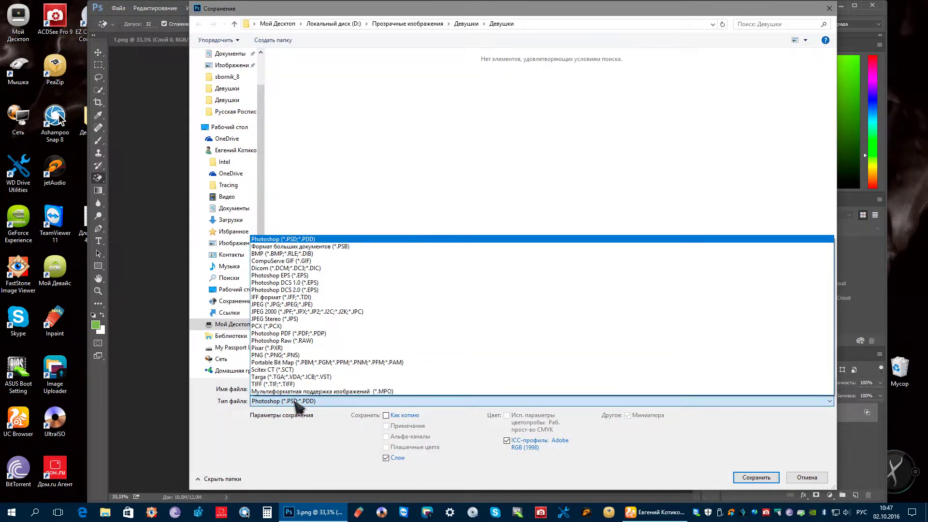
{"action": "left_click", "coordinate": [276, 355]}
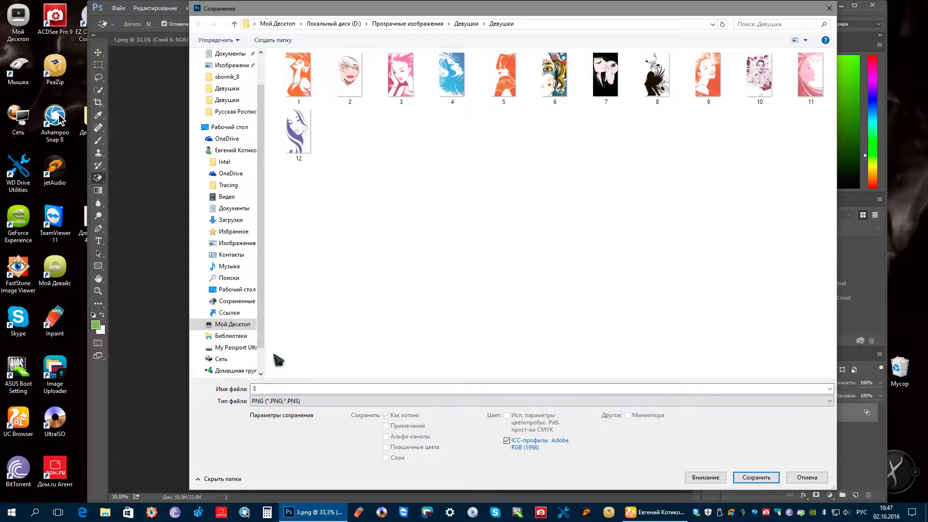
{"action": "left_click", "coordinate": [750, 481]}
{"action": "left_click", "coordinate": [481, 255]}
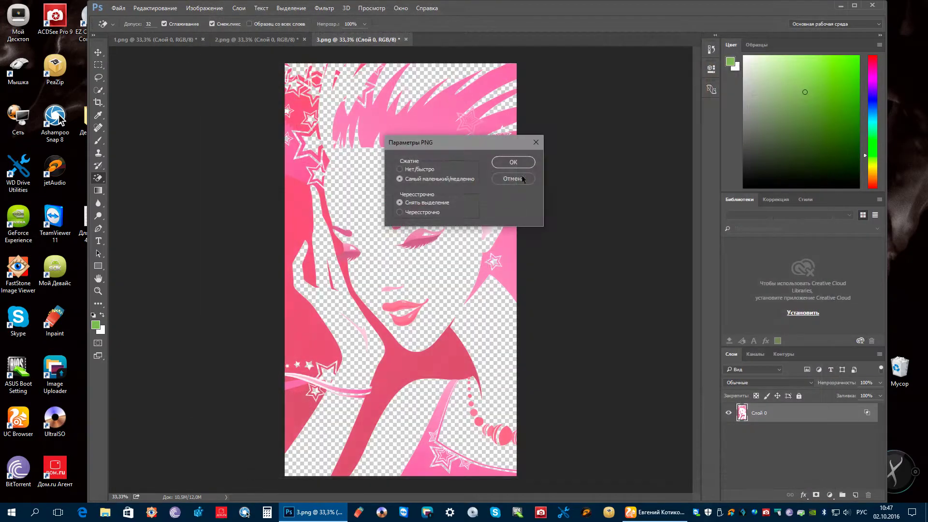
{"action": "left_click", "coordinate": [519, 162]}
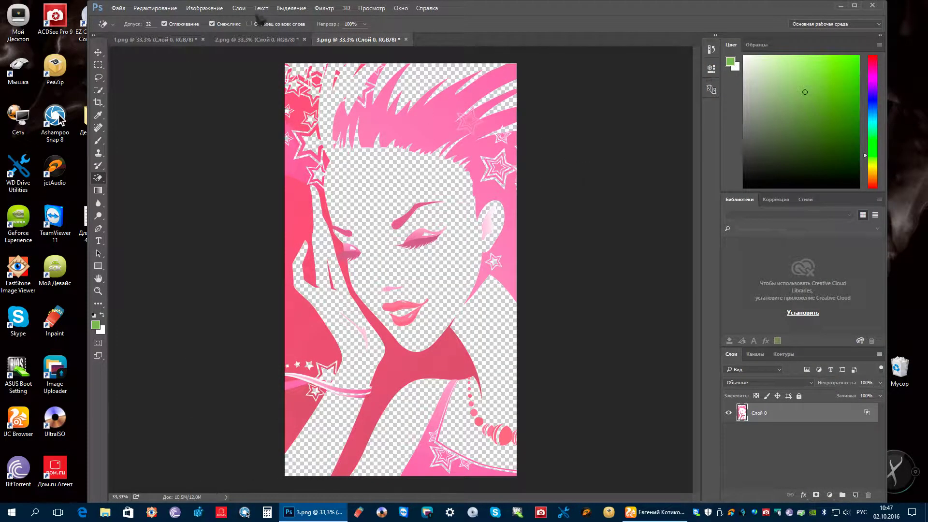
{"action": "left_click", "coordinate": [119, 9]}
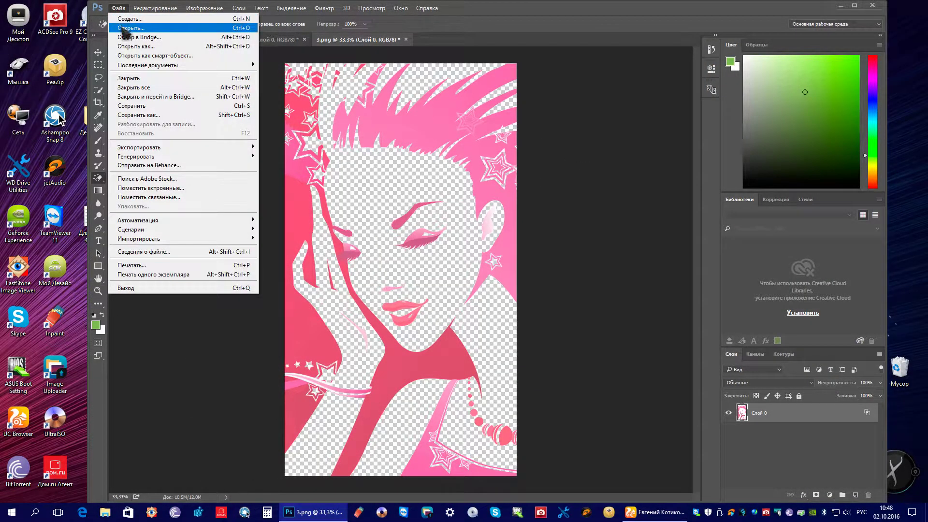
- Open 4.png, accept its colour profile, and zoom to 66.7%
{"action": "left_click", "coordinate": [139, 29]}
{"action": "double_click", "coordinate": [453, 76]}
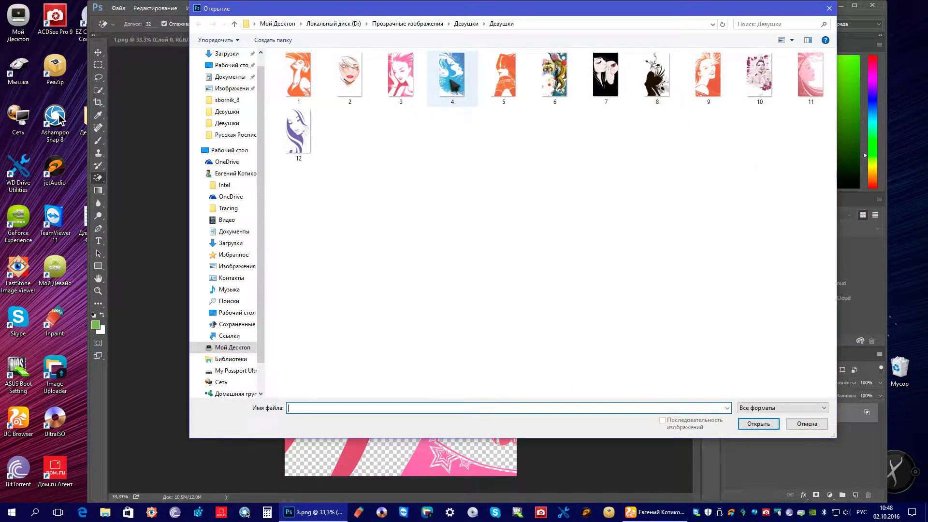
{"action": "left_click", "coordinate": [521, 238]}
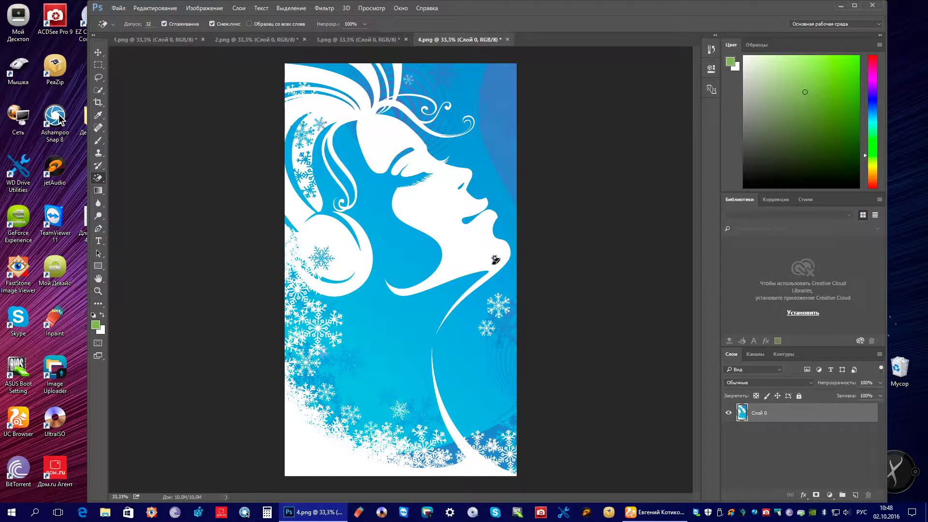
{"action": "key", "text": "ctrl+plus"}
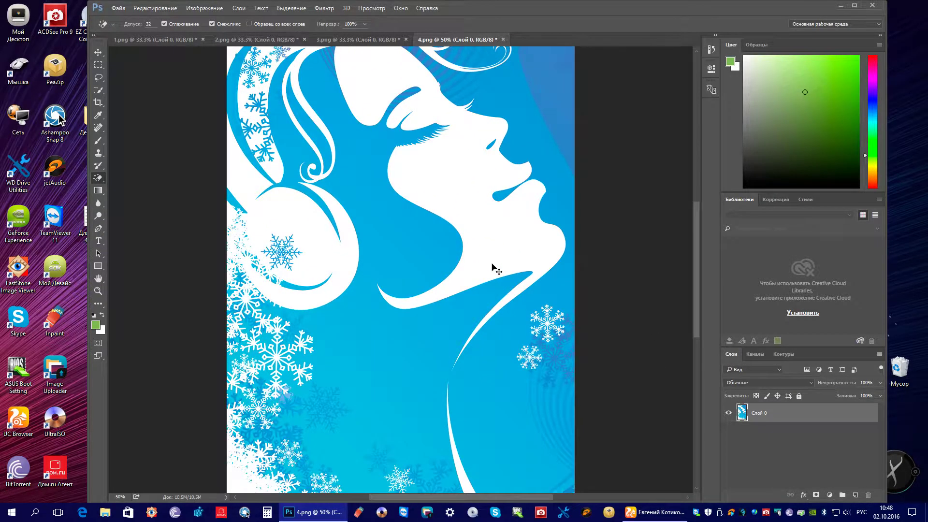
{"action": "key", "text": "ctrl+plus"}
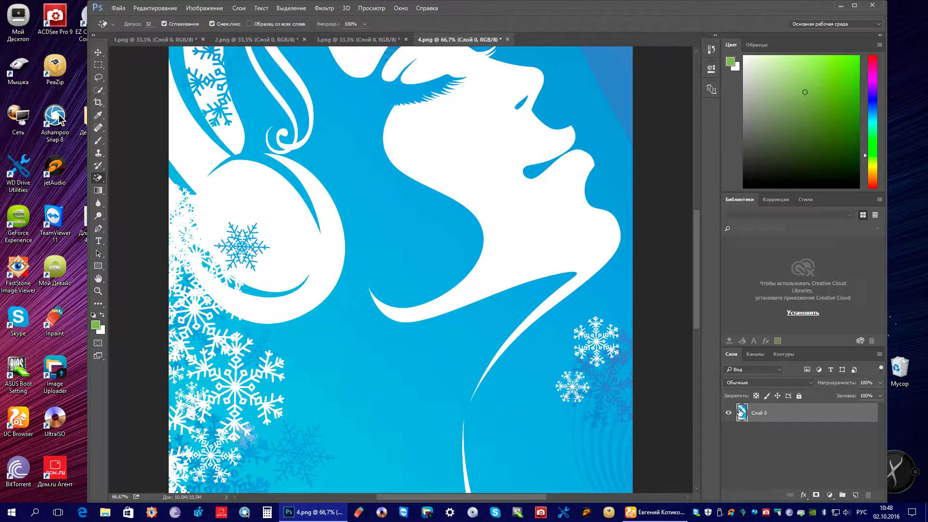
- Drag the This Layer white slider left to make the white face and hair transparent
{"action": "double_click", "coordinate": [742, 411]}
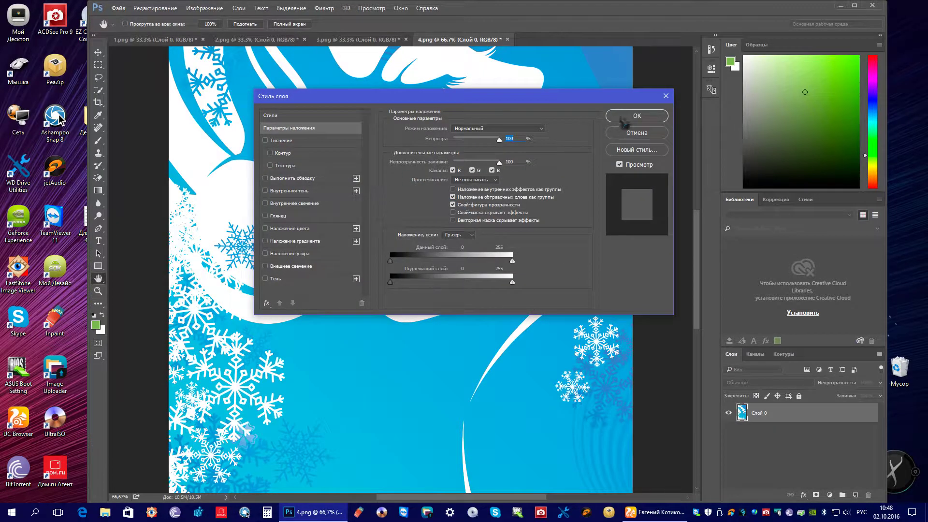
{"action": "left_click", "coordinate": [623, 118]}
{"action": "double_click", "coordinate": [742, 414]}
{"action": "left_click_drag", "start_coordinate": [522, 101], "coordinate": [808, 174]}
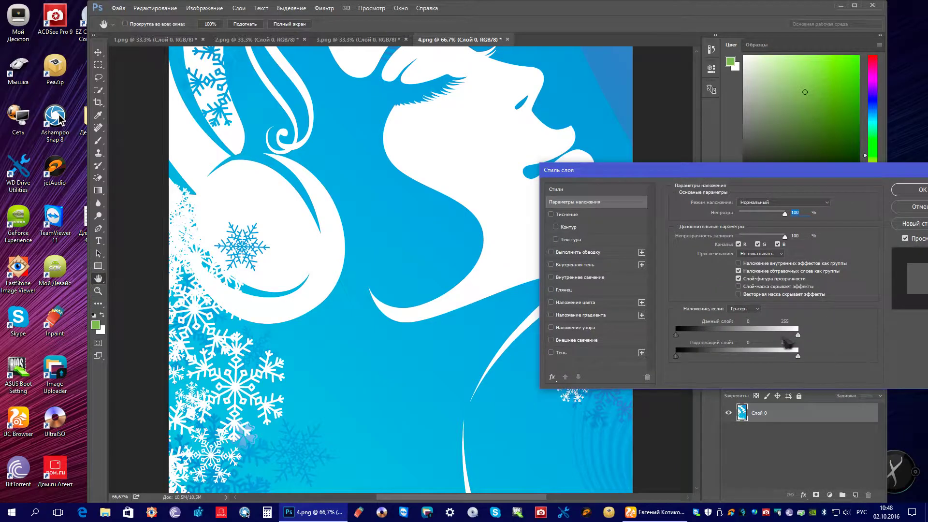
{"action": "left_click_drag", "start_coordinate": [798, 336], "coordinate": [797, 335]}
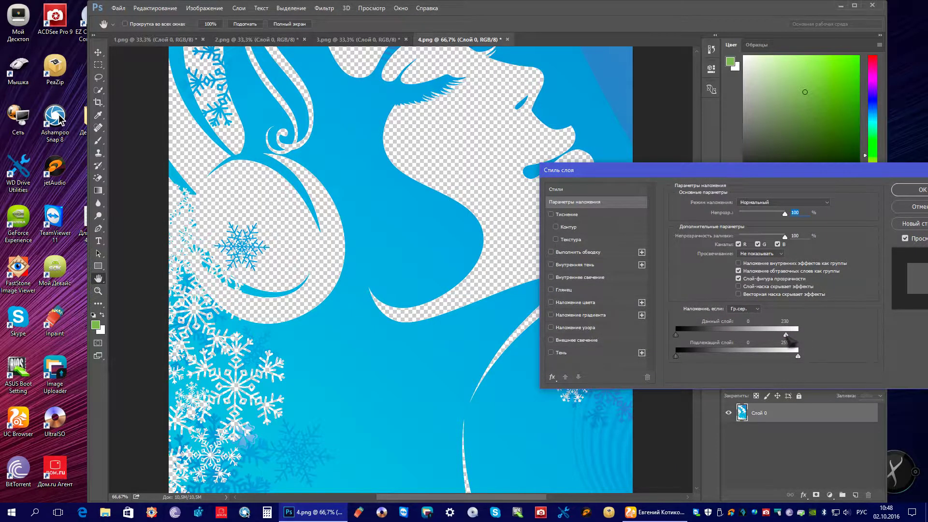
{"action": "mouse_move", "coordinate": [770, 344]}
{"action": "left_mouse_down"}
{"action": "mouse_move", "coordinate": [751, 344]}
{"action": "mouse_move", "coordinate": [793, 348]}
{"action": "left_mouse_up"}
{"action": "left_click", "coordinate": [915, 190]}
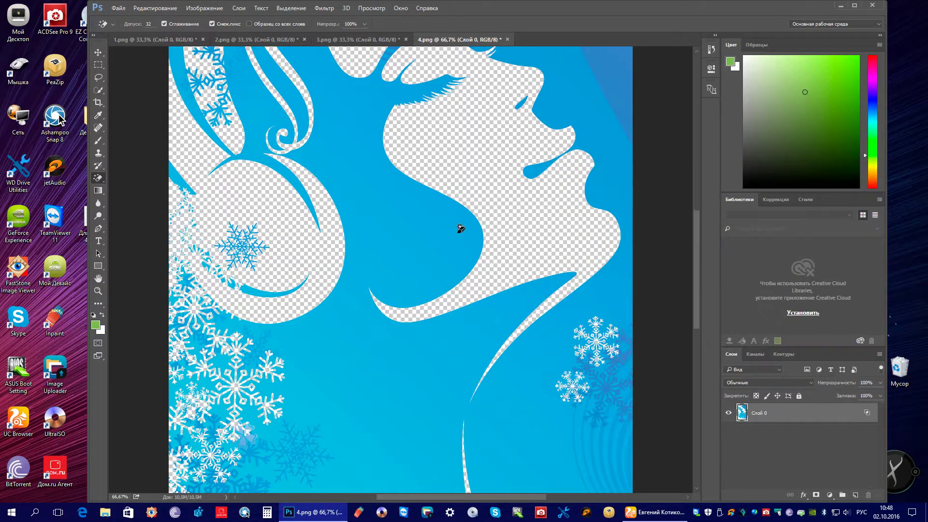
{"action": "scroll", "coordinate": [452, 267], "scroll_direction": "up", "scroll_amount": 5}
{"action": "scroll", "coordinate": [453, 269], "scroll_direction": "up", "scroll_amount": 3}
{"action": "scroll", "coordinate": [452, 268], "scroll_direction": "up", "scroll_amount": 3}
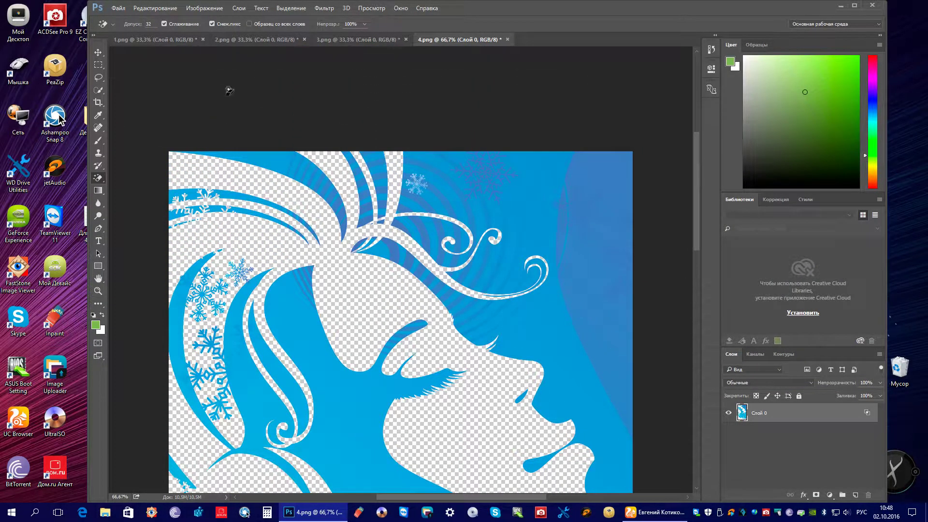
- Save the blue winter girl in PNG format as 4.png, replacing the original
{"action": "left_click", "coordinate": [119, 8]}
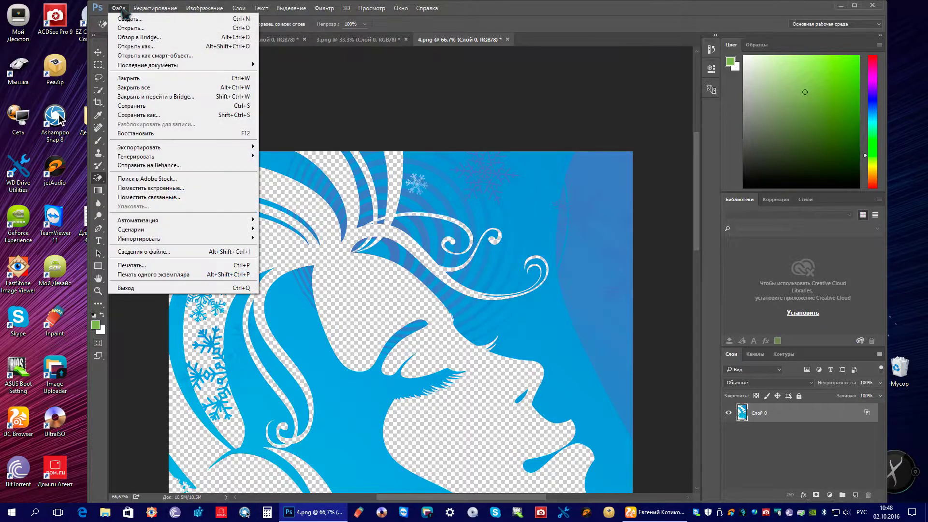
{"action": "left_click", "coordinate": [164, 116]}
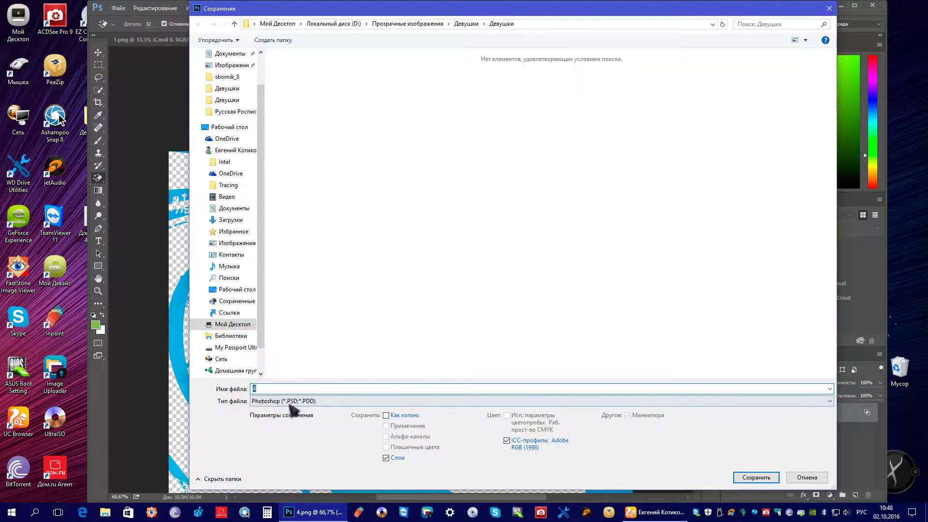
{"action": "left_click", "coordinate": [290, 403]}
{"action": "left_click", "coordinate": [273, 355]}
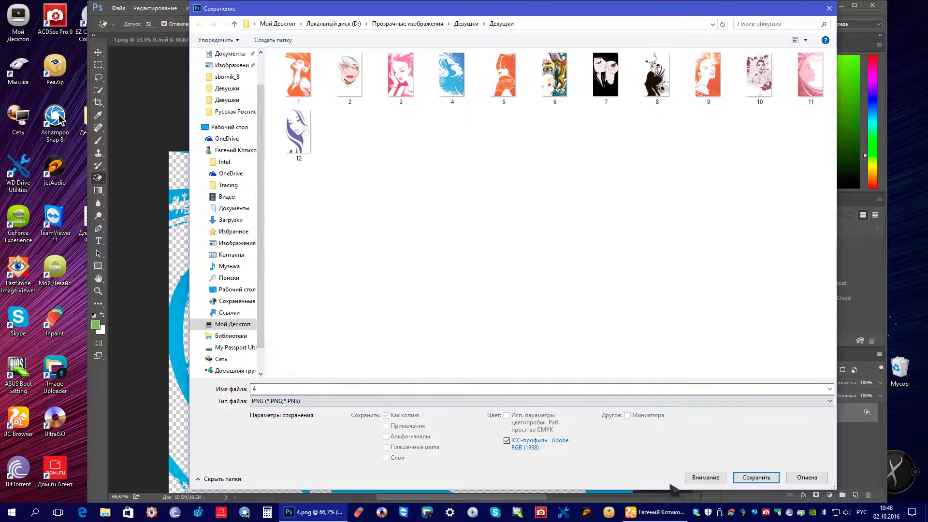
{"action": "left_click", "coordinate": [754, 477]}
{"action": "left_click", "coordinate": [491, 258]}
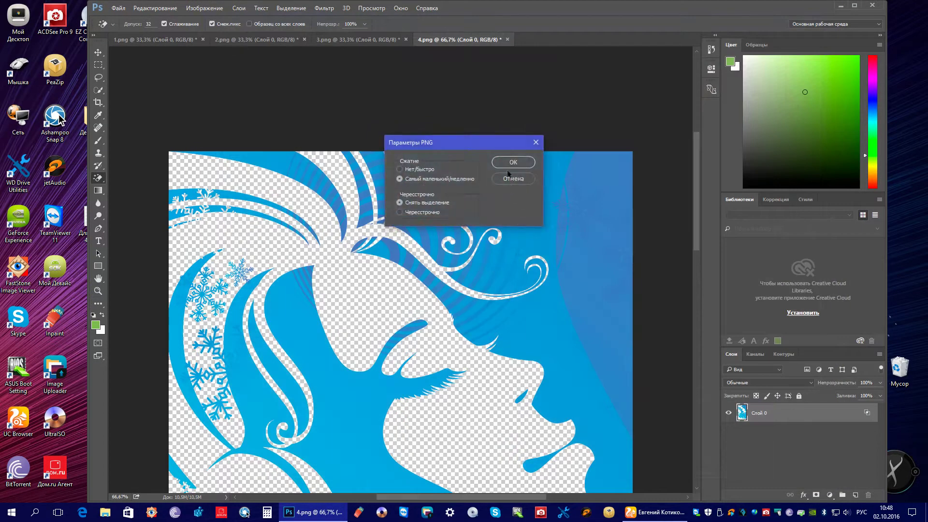
{"action": "left_click", "coordinate": [511, 159]}
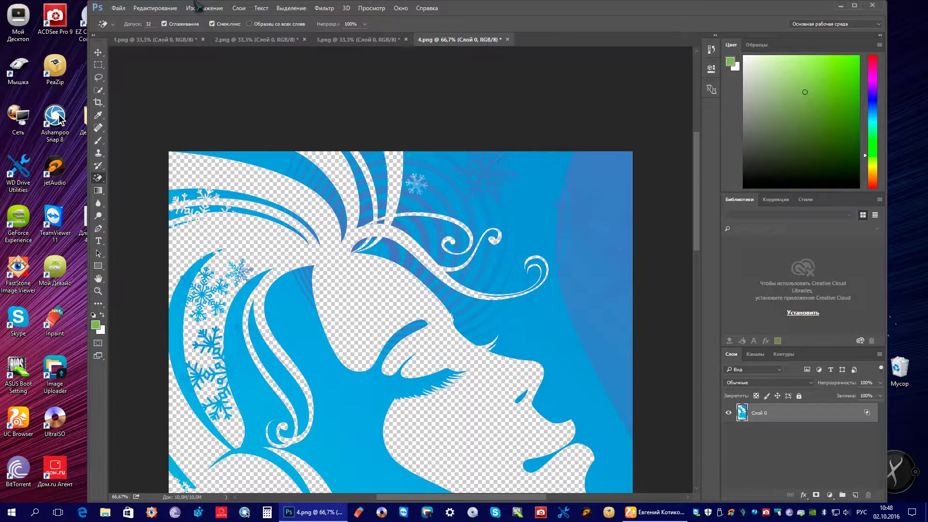
{"action": "left_click", "coordinate": [118, 8]}
- Open 5.png and give the girl layer a Тиснение (emboss) effect
{"action": "left_click", "coordinate": [129, 34]}
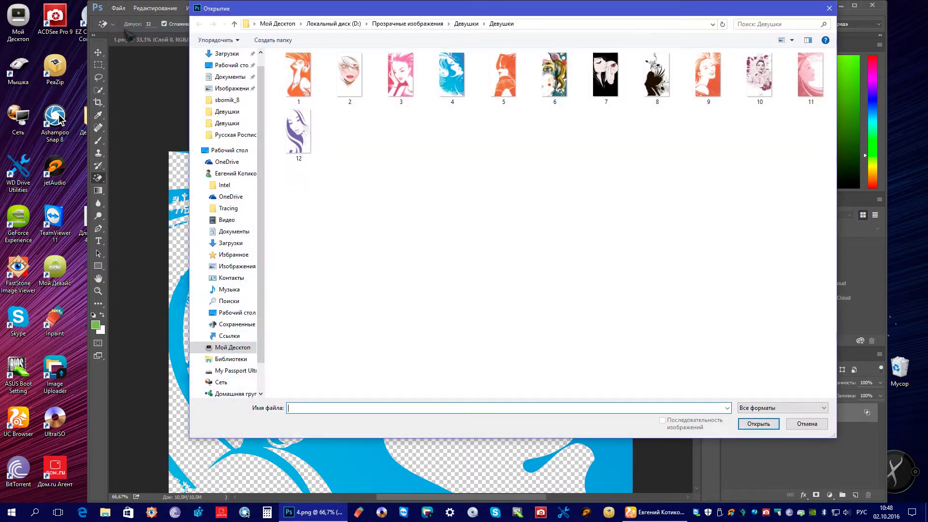
{"action": "double_click", "coordinate": [503, 75]}
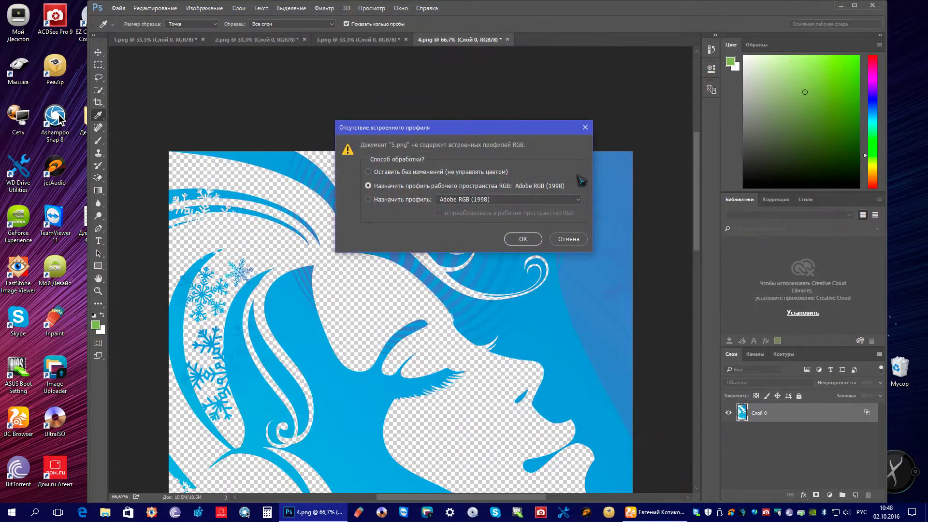
{"action": "left_click", "coordinate": [529, 242]}
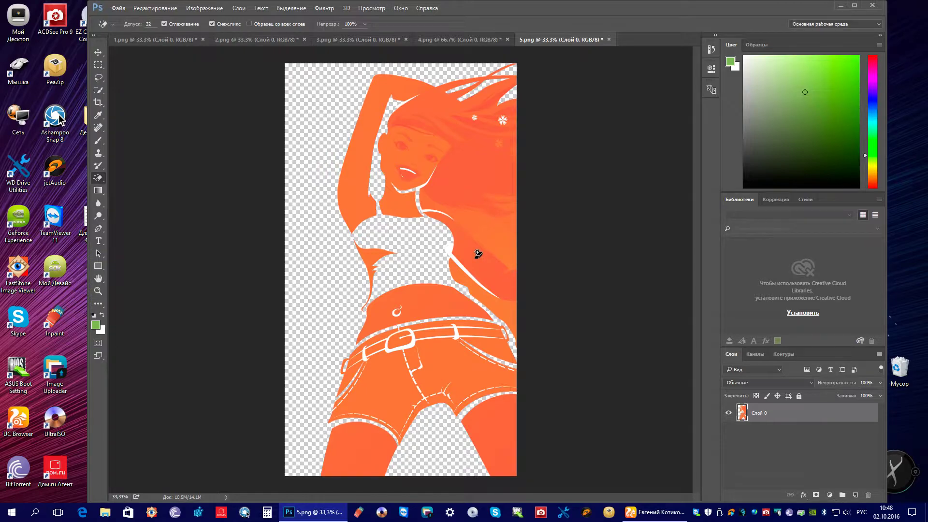
{"action": "double_click", "coordinate": [748, 416]}
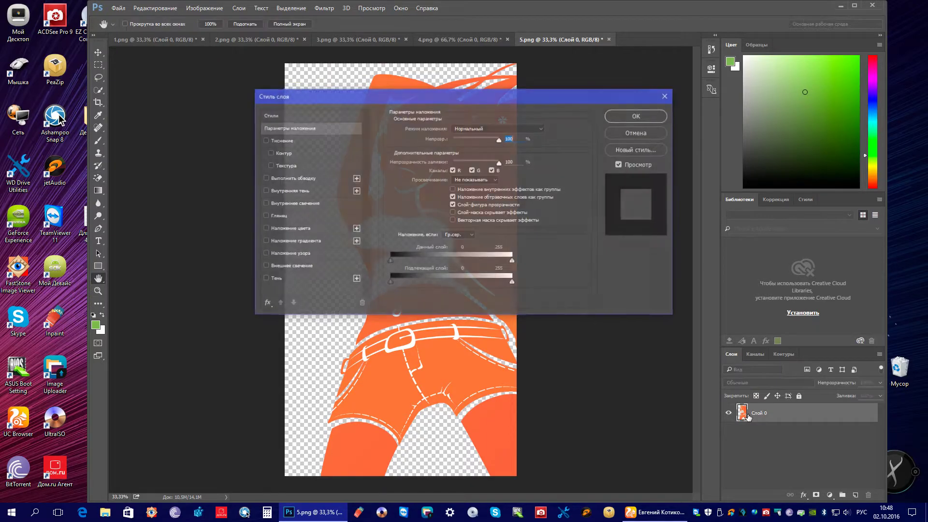
{"action": "left_click", "coordinate": [269, 144]}
{"action": "left_click", "coordinate": [634, 117]}
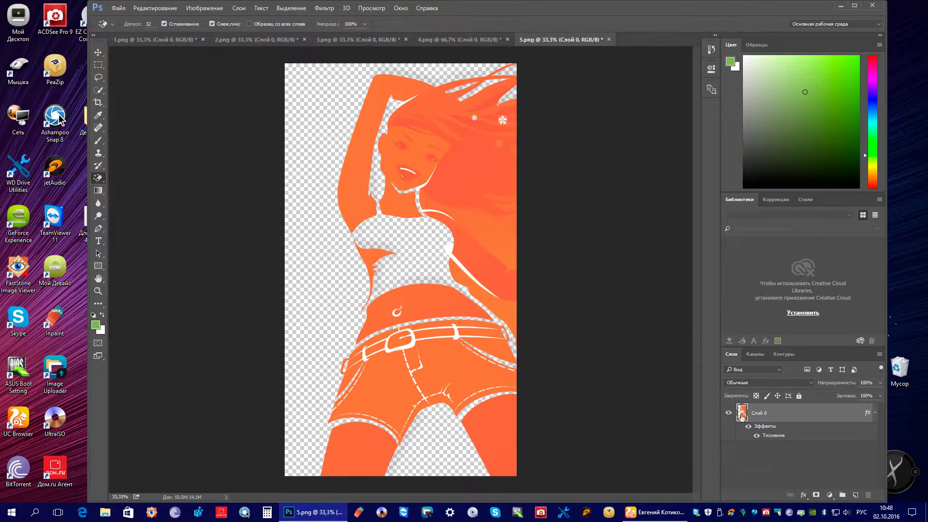
- Add a Тень (drop shadow) effect to the girl layer
{"action": "double_click", "coordinate": [765, 428]}
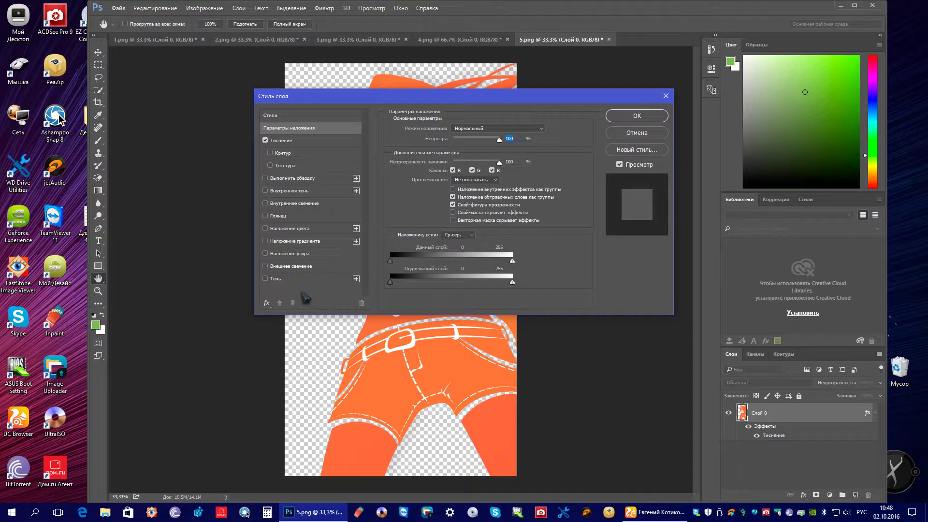
{"action": "left_click", "coordinate": [290, 279]}
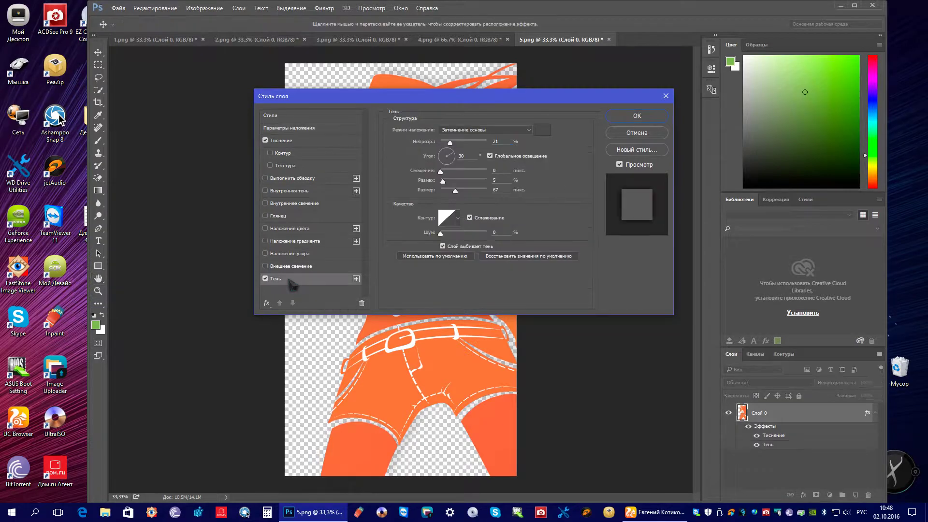
{"action": "left_click", "coordinate": [637, 116]}
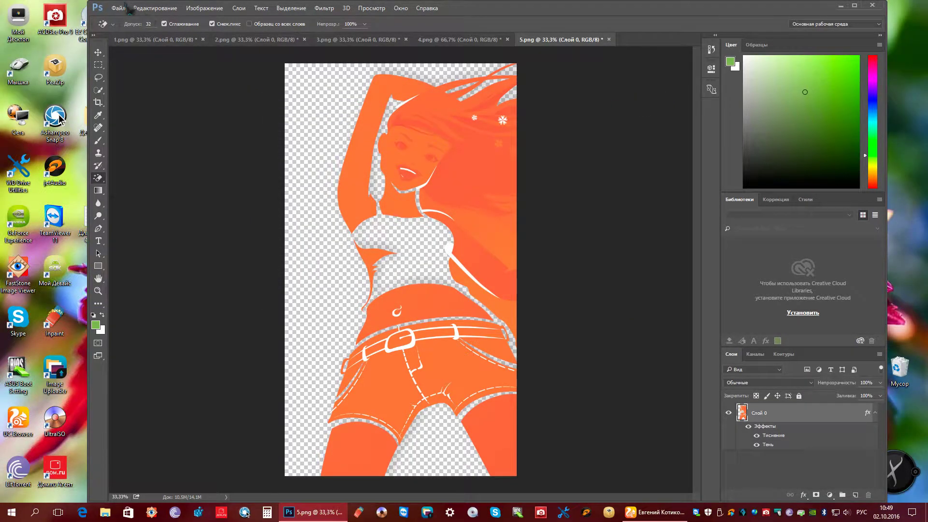
{"action": "left_click", "coordinate": [129, 9]}
- Save the orange illustration as PNG, overwriting 5.png in the Девушки folder
{"action": "left_click", "coordinate": [152, 121]}
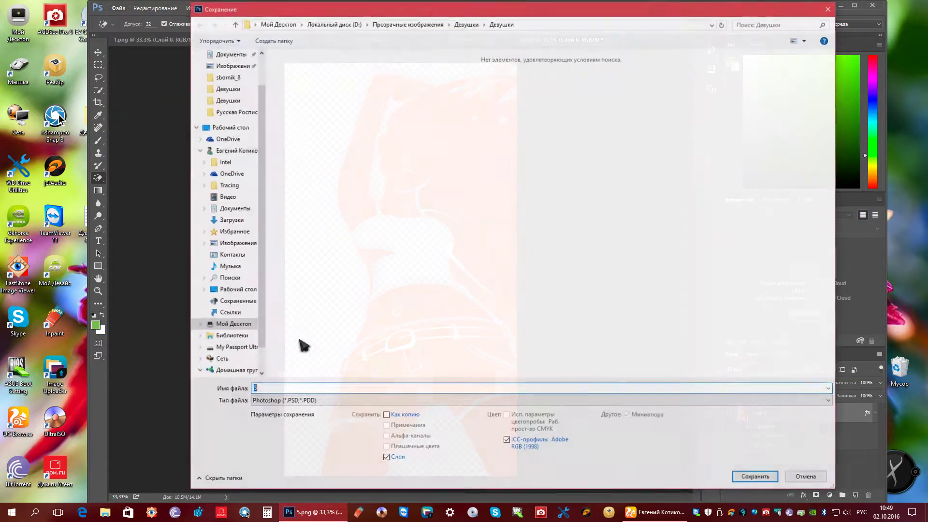
{"action": "left_click", "coordinate": [275, 401]}
{"action": "left_click", "coordinate": [275, 359]}
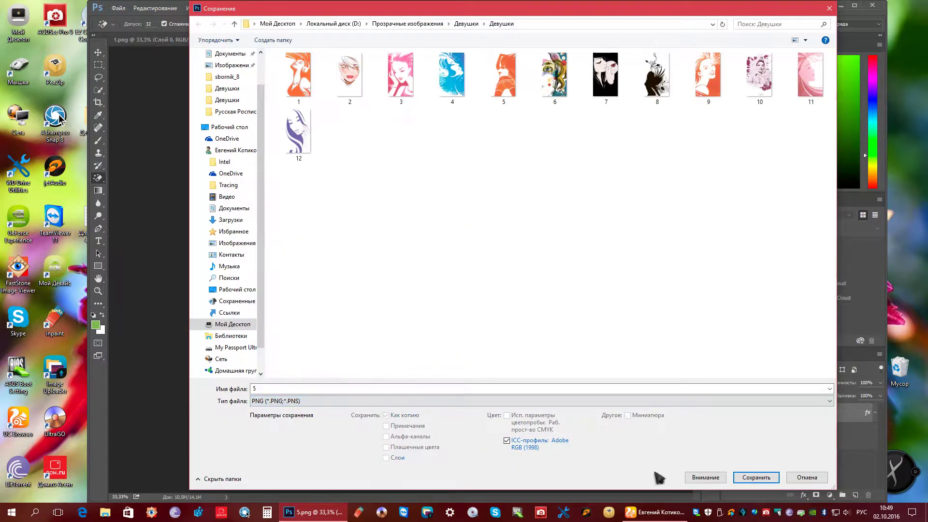
{"action": "left_click", "coordinate": [764, 478]}
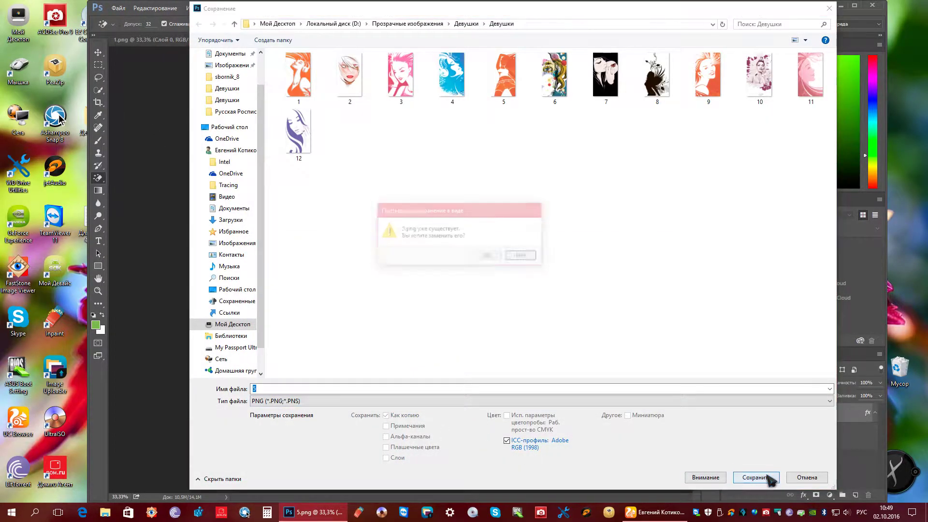
{"action": "left_click", "coordinate": [489, 257]}
{"action": "left_click", "coordinate": [519, 160]}
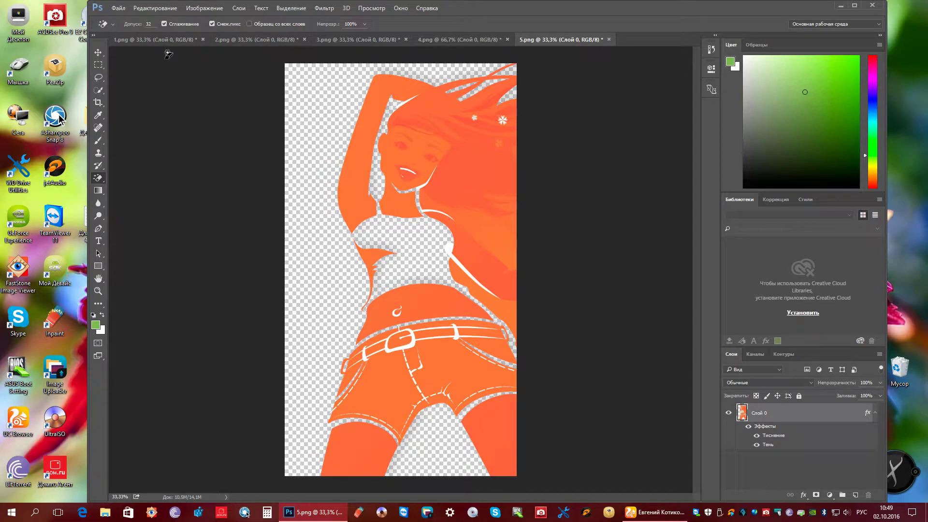
- Open 6.png from the Девушки folder, assigning the working RGB profile
{"action": "left_click", "coordinate": [118, 8]}
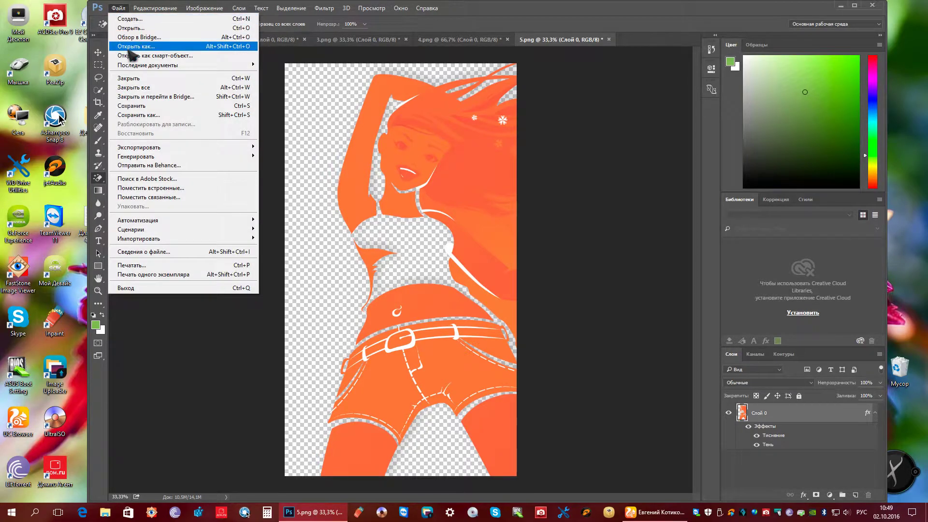
{"action": "left_click", "coordinate": [134, 28]}
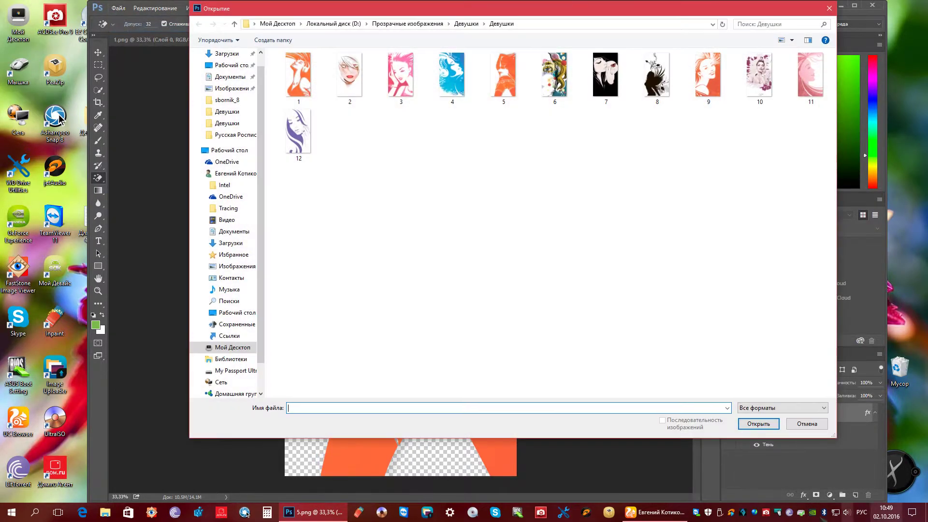
{"action": "double_click", "coordinate": [566, 76]}
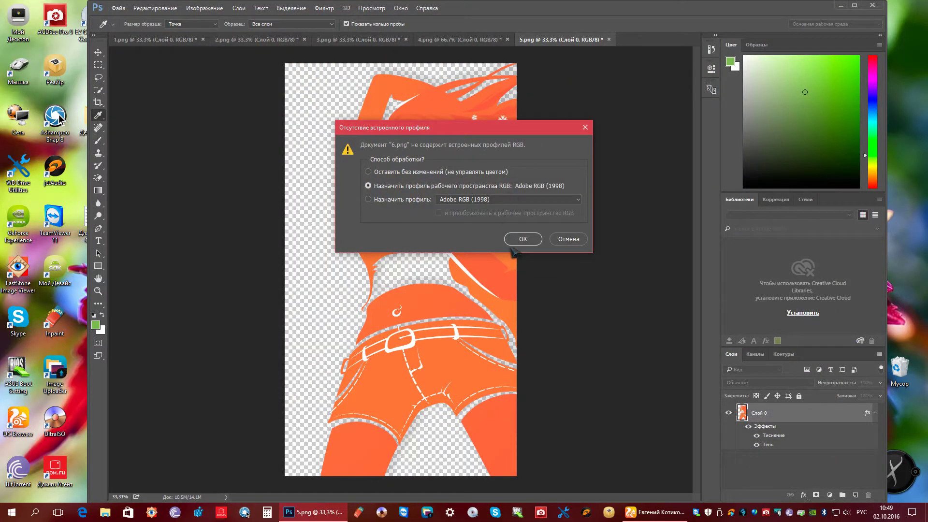
{"action": "key", "text": "e"}
{"action": "left_click", "coordinate": [523, 238]}
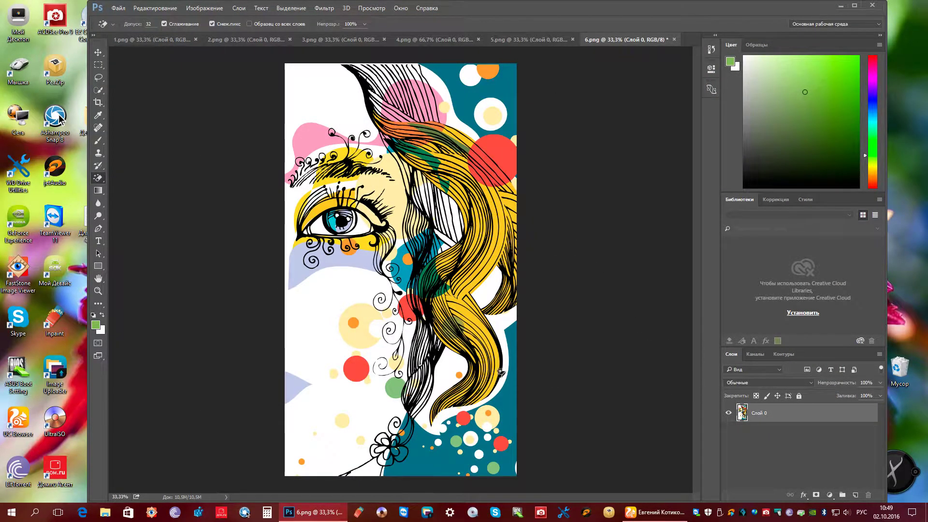
- Make the white areas transparent by setting the This Layer Blend If white slider to 200
{"action": "double_click", "coordinate": [742, 414]}
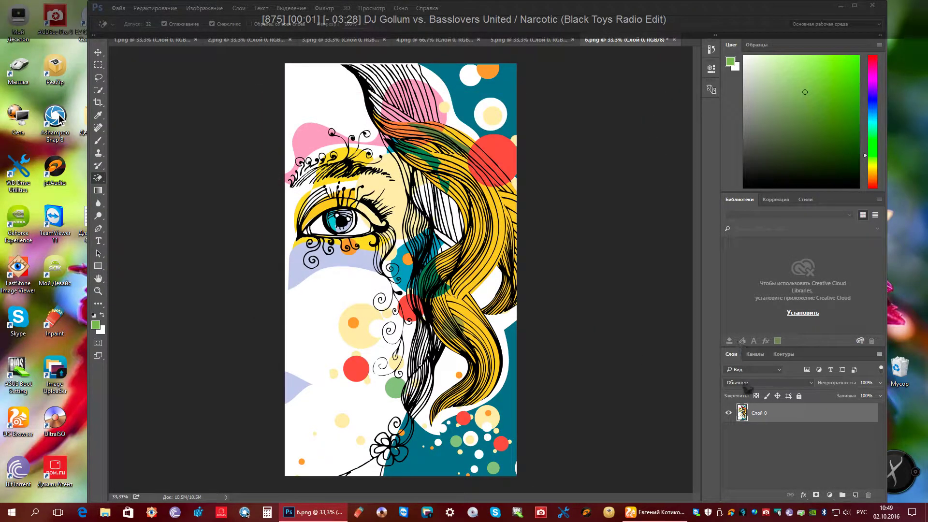
{"action": "double_click", "coordinate": [744, 414]}
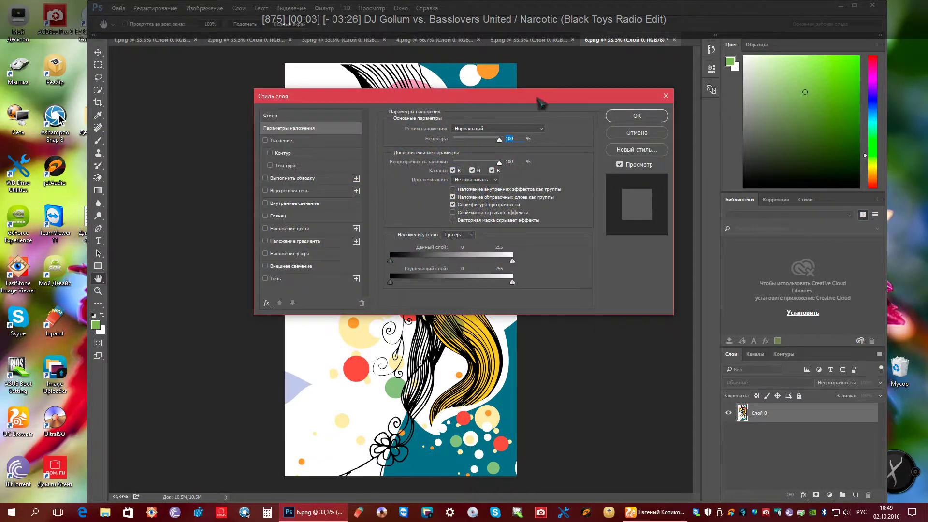
{"action": "left_click_drag", "start_coordinate": [539, 100], "coordinate": [817, 155]}
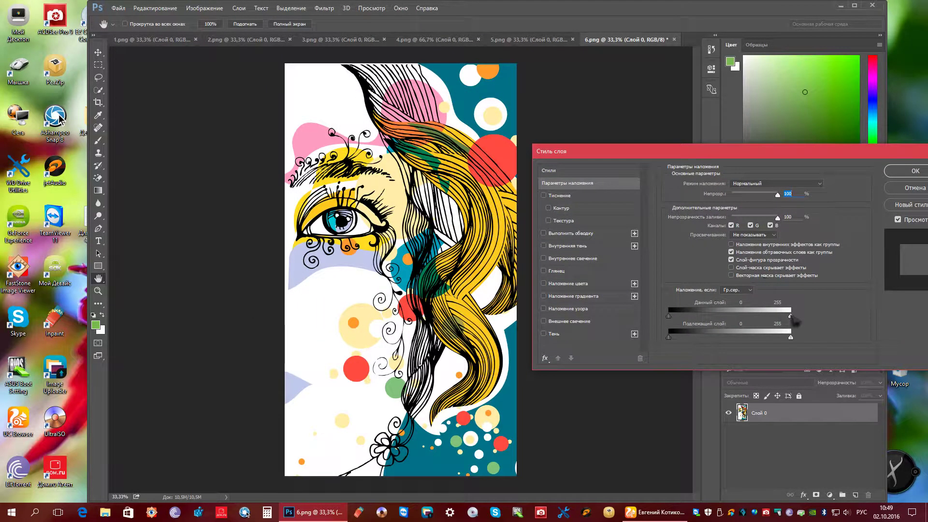
{"action": "left_click_drag", "start_coordinate": [794, 322], "coordinate": [769, 322]}
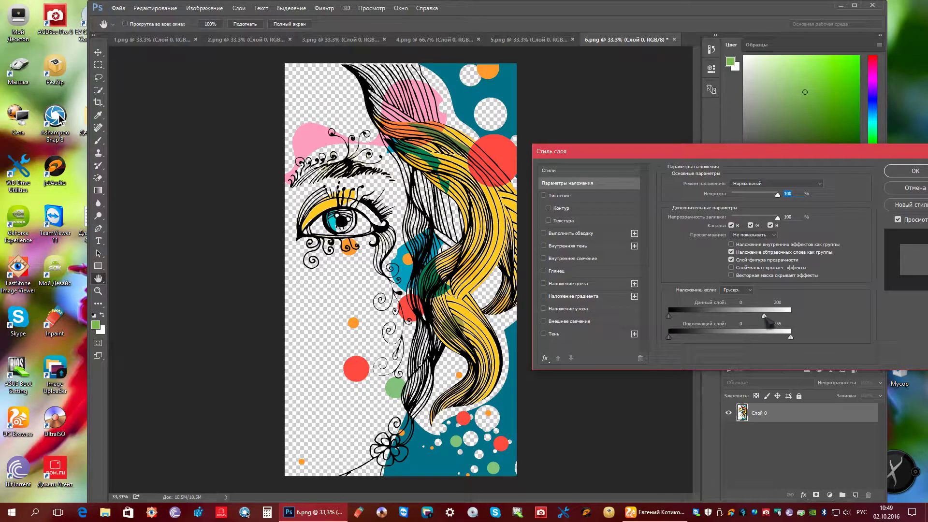
{"action": "left_click", "coordinate": [901, 172]}
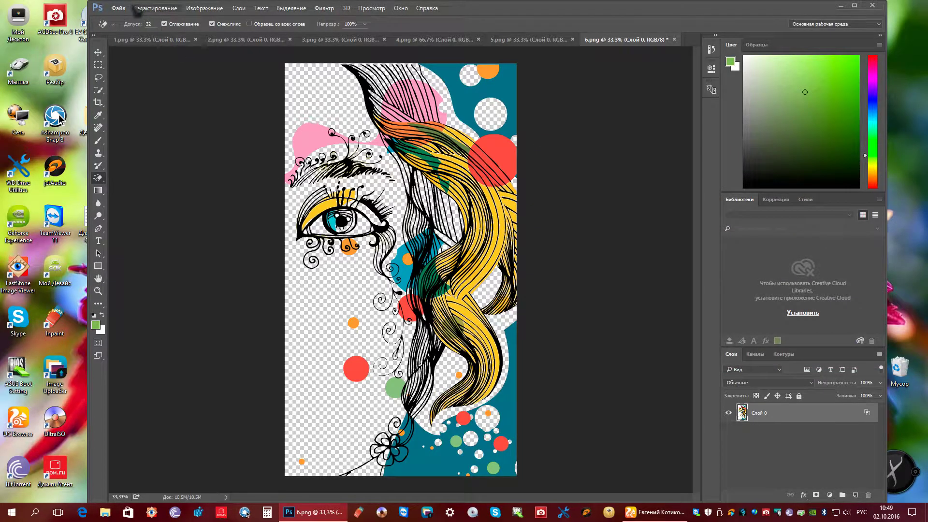
- Save the image as PNG, replacing the existing 6.png
{"action": "left_click", "coordinate": [118, 8]}
{"action": "left_click", "coordinate": [139, 115]}
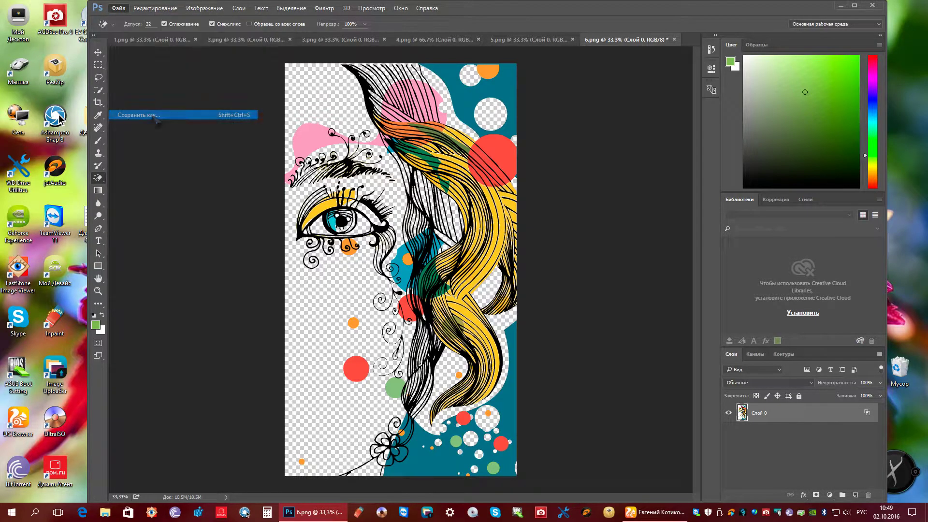
{"action": "left_click", "coordinate": [283, 401]}
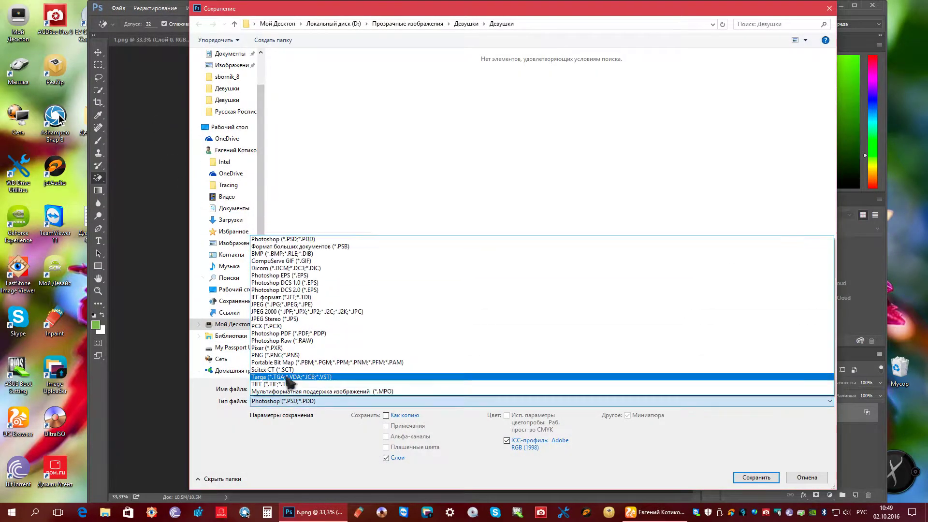
{"action": "left_click", "coordinate": [290, 362]}
{"action": "left_click", "coordinate": [754, 480]}
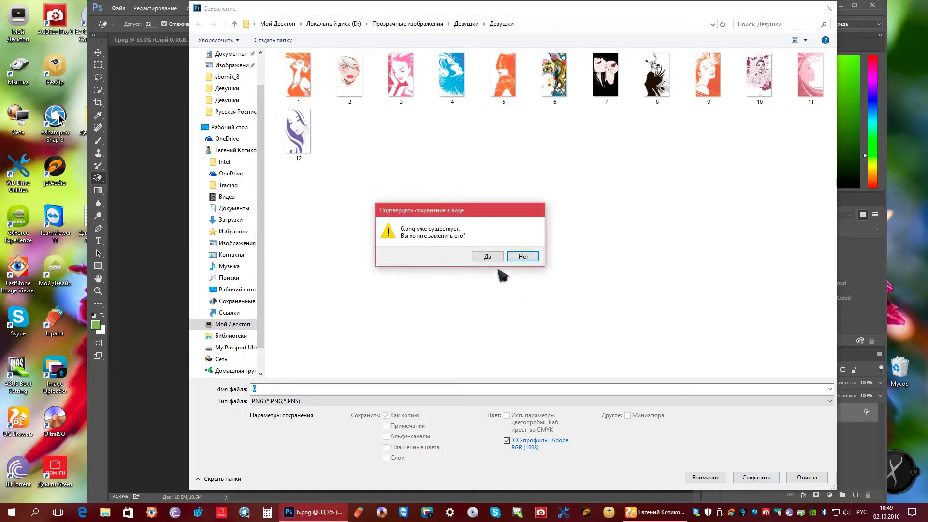
{"action": "left_click", "coordinate": [483, 255]}
{"action": "left_click", "coordinate": [515, 162]}
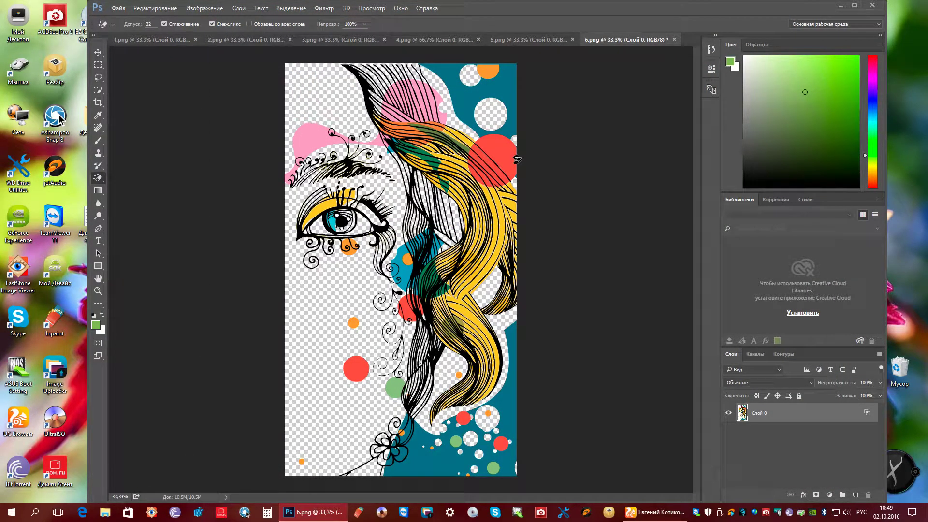
{"action": "left_click", "coordinate": [118, 8]}
- Open 7.png, accepting the working colour profile
{"action": "left_click", "coordinate": [131, 28]}
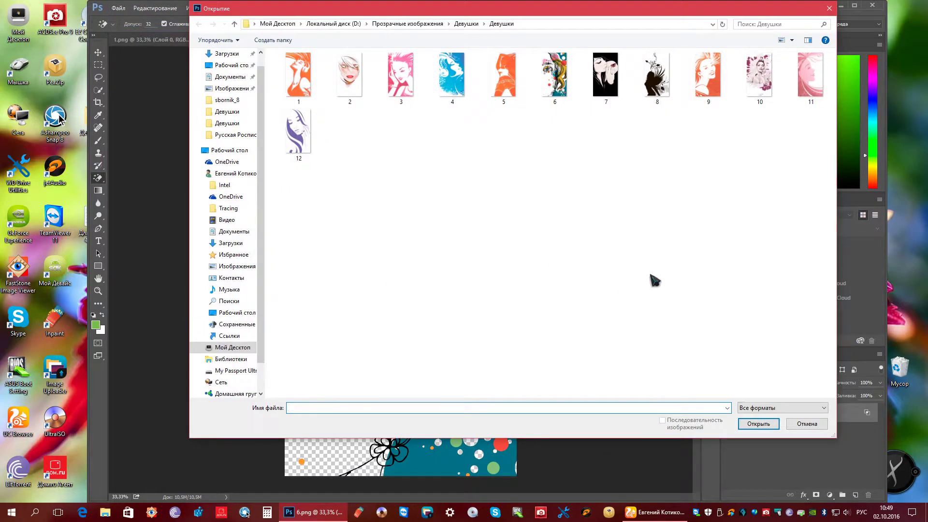
{"action": "double_click", "coordinate": [617, 95]}
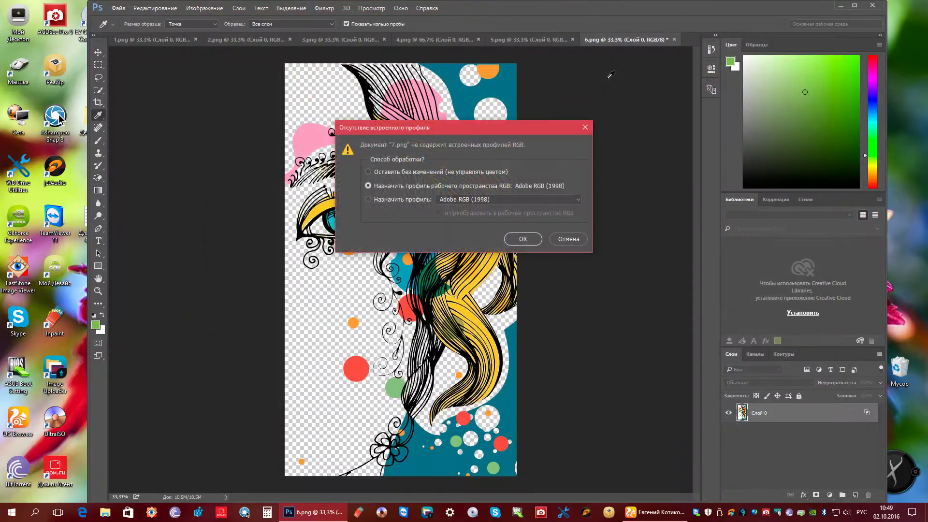
{"action": "left_click", "coordinate": [531, 239]}
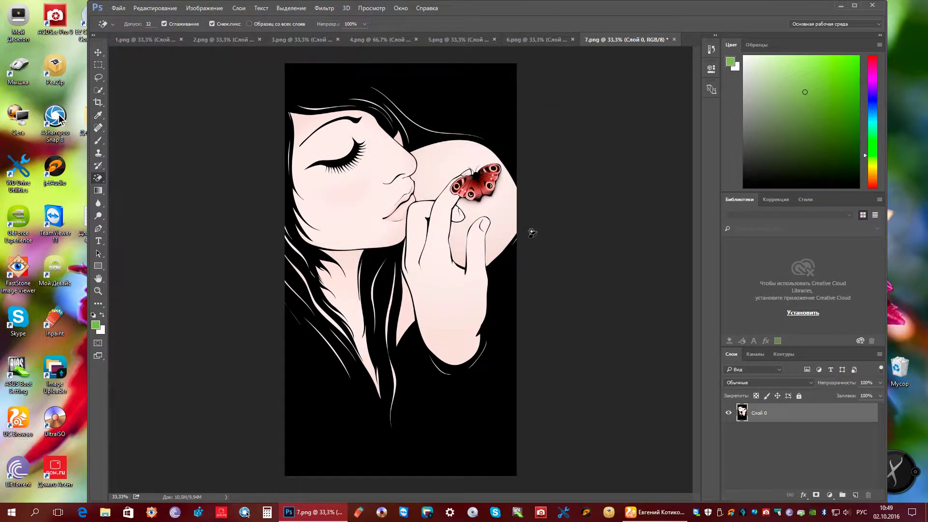
- Drag the This Layer Blend If black slider right to hide the black background and hair
{"action": "double_click", "coordinate": [743, 419]}
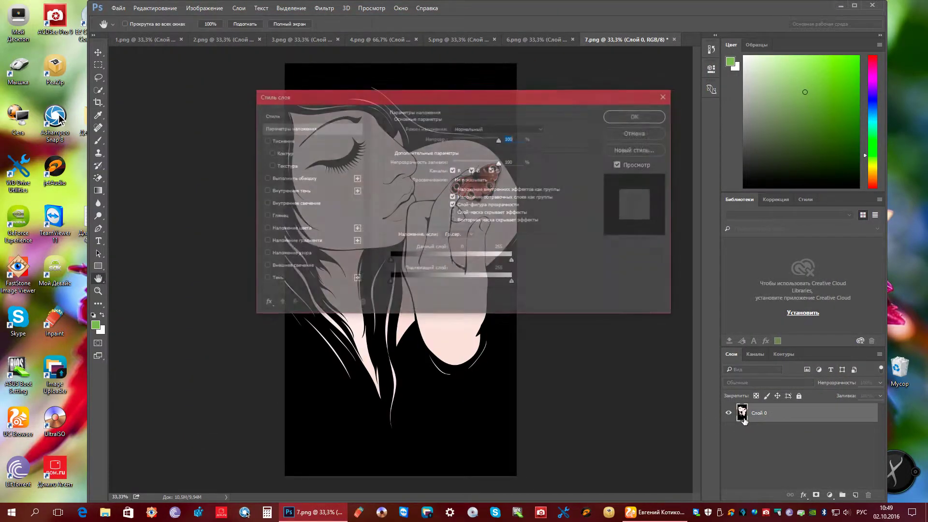
{"action": "left_click_drag", "start_coordinate": [533, 97], "coordinate": [811, 155]}
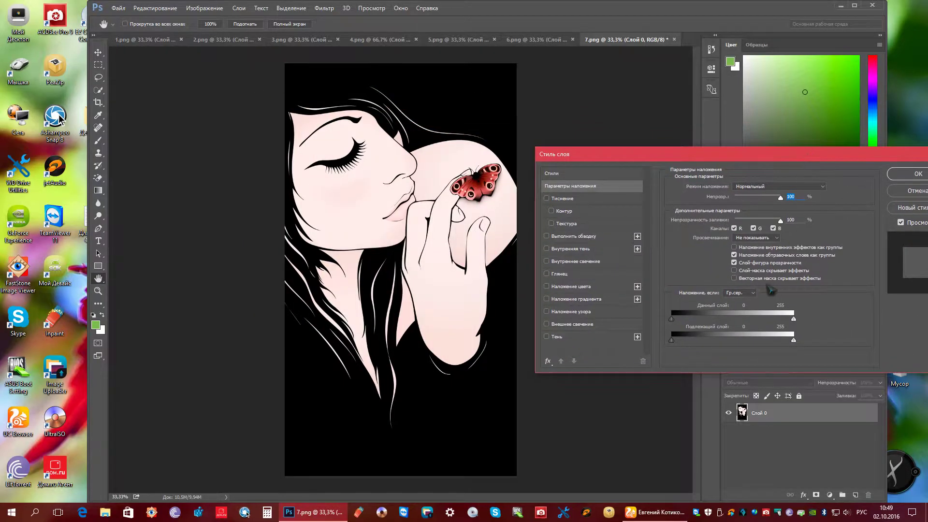
{"action": "left_click_drag", "start_coordinate": [672, 319], "coordinate": [685, 322]}
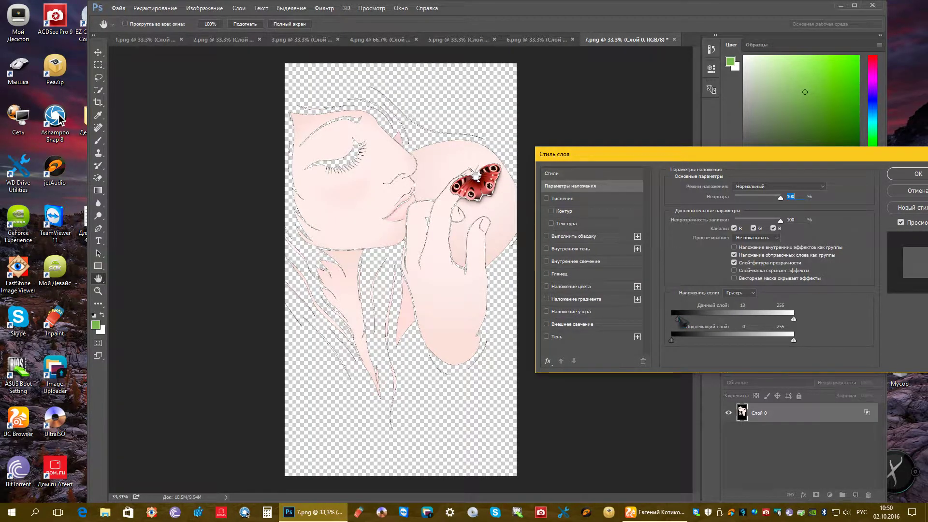
{"action": "left_click", "coordinate": [909, 174]}
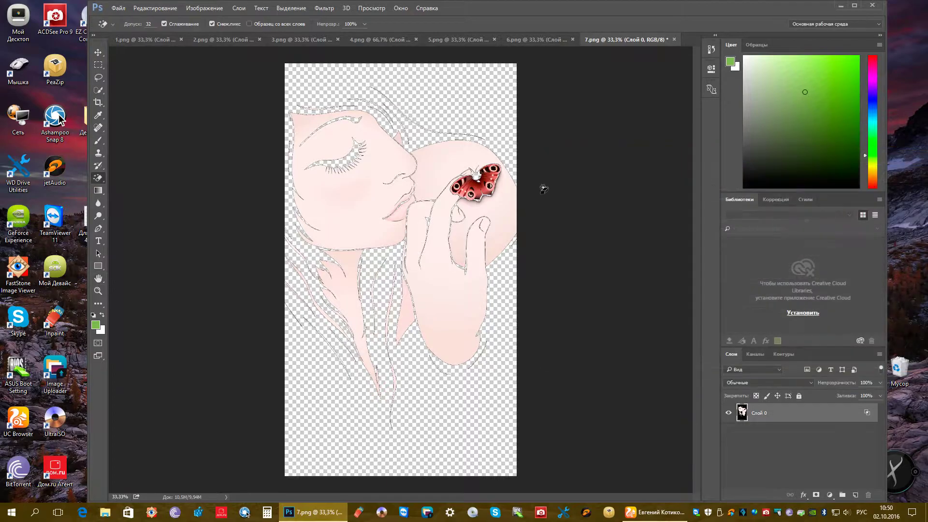
- Save the image as PNG over 7.png, then bring up the Open browser on Девушки
{"action": "left_click", "coordinate": [119, 8]}
{"action": "left_click", "coordinate": [162, 116]}
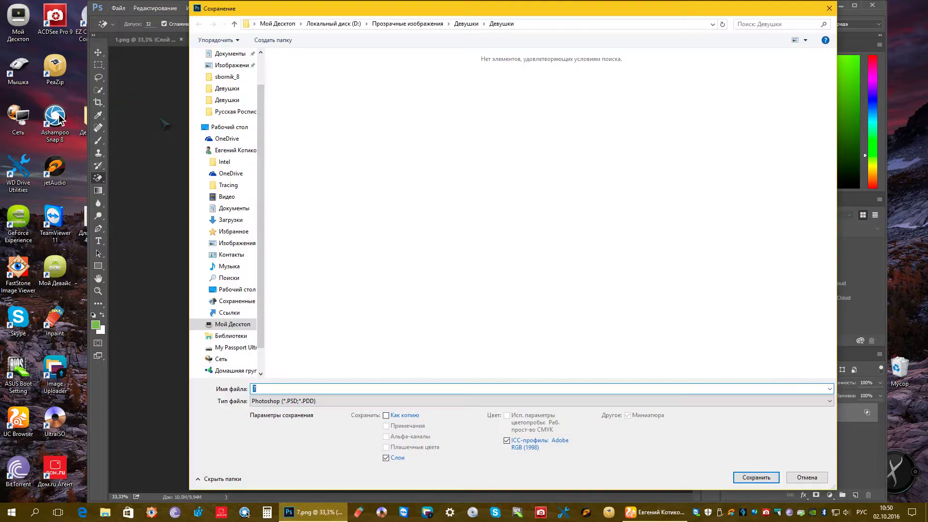
{"action": "left_click", "coordinate": [292, 401]}
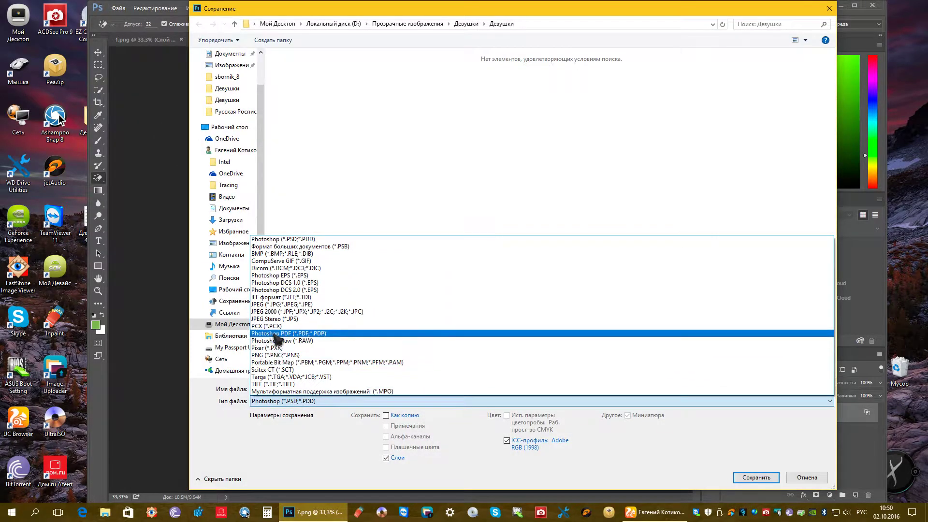
{"action": "left_click", "coordinate": [281, 356]}
{"action": "left_click", "coordinate": [770, 479]}
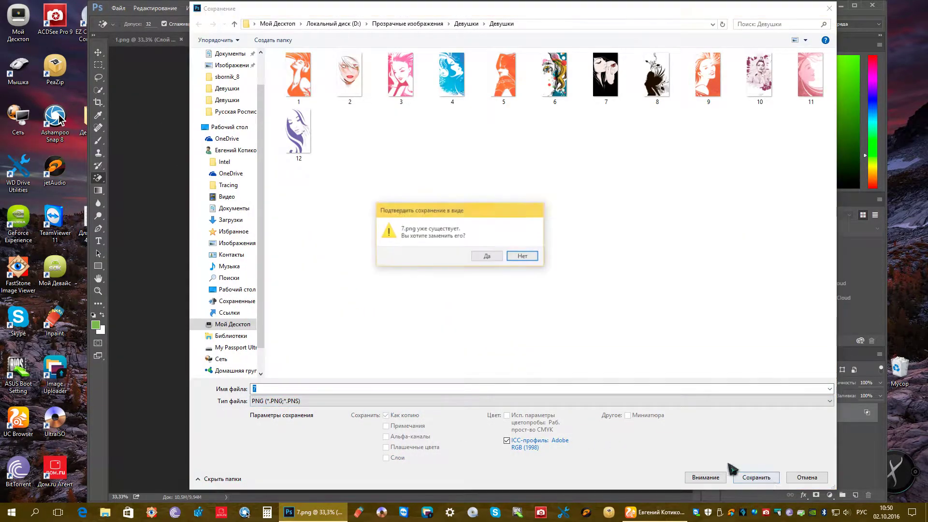
{"action": "left_click", "coordinate": [494, 252]}
{"action": "left_click", "coordinate": [512, 164]}
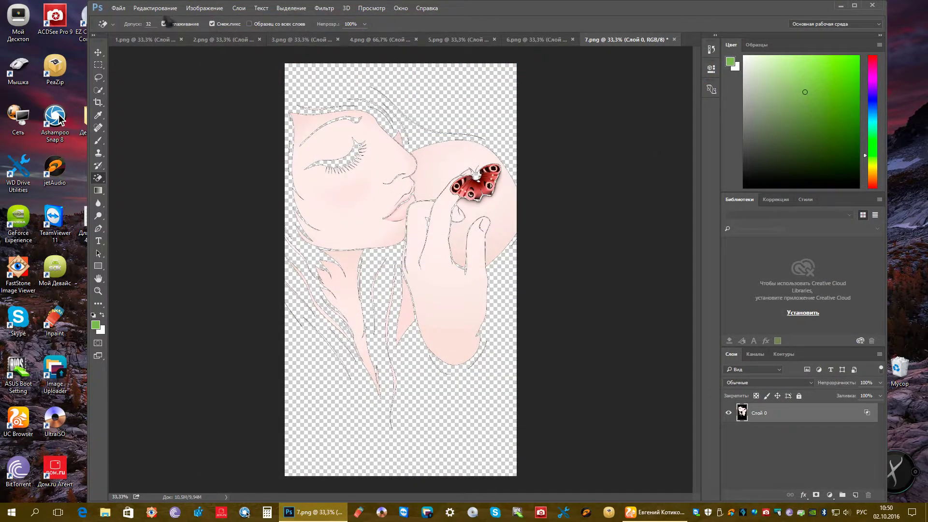
{"action": "left_click", "coordinate": [119, 9]}
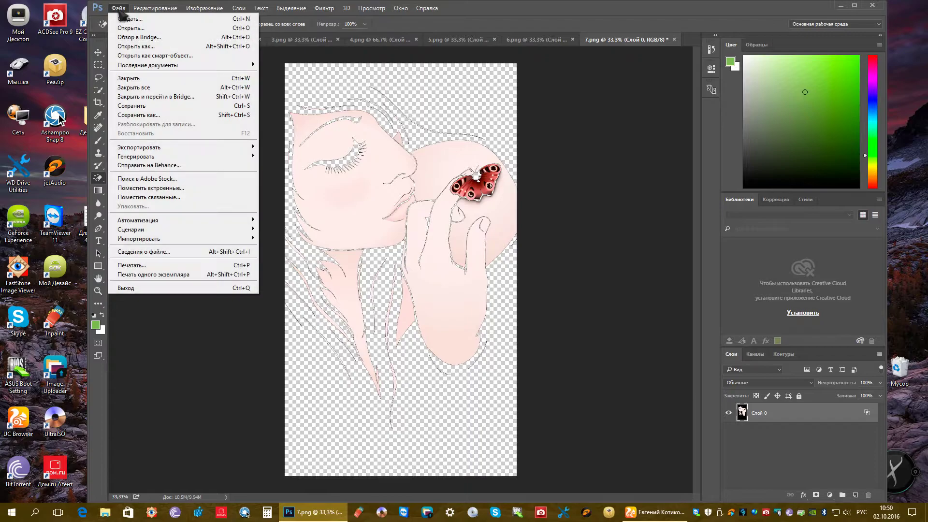
{"action": "left_click", "coordinate": [137, 30]}
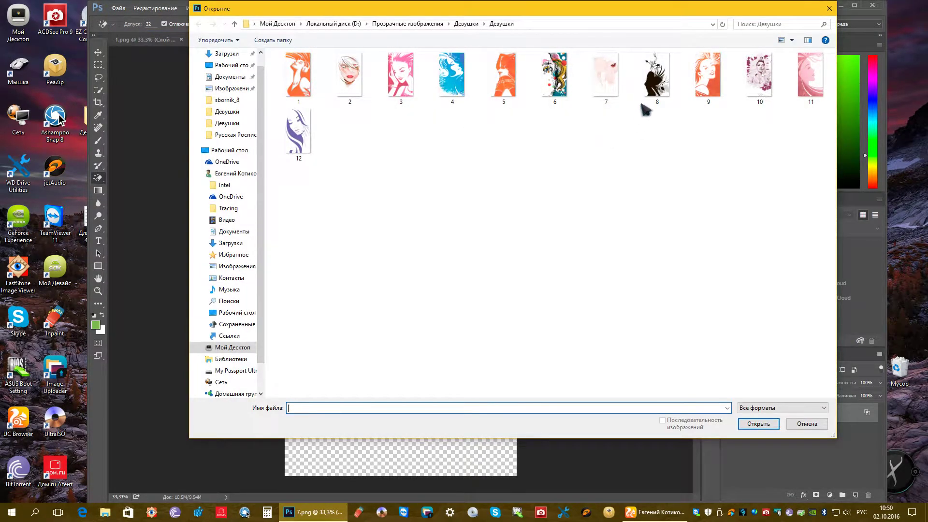
- Open 8.png and add Тиснение (Emboss) and Тень (Drop Shadow) to its layer
{"action": "double_click", "coordinate": [657, 75]}
{"action": "left_click", "coordinate": [523, 240]}
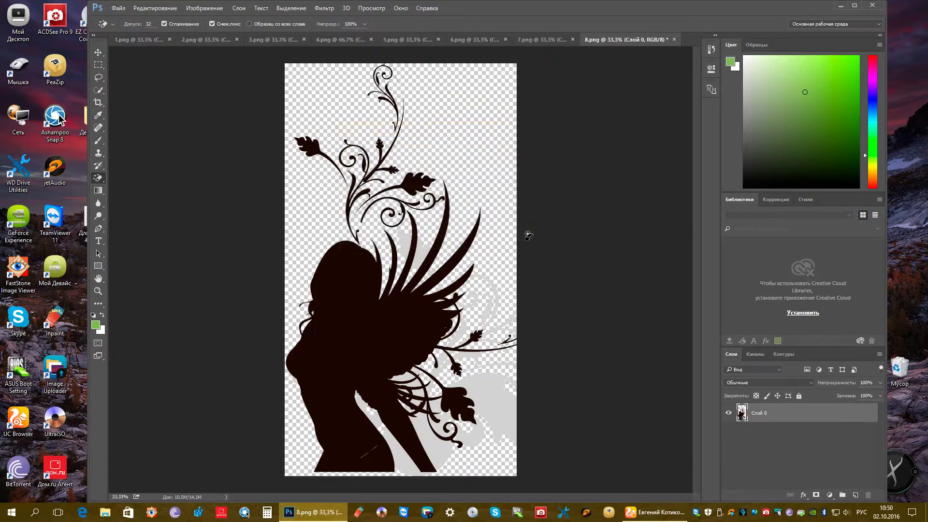
{"action": "double_click", "coordinate": [742, 411]}
{"action": "left_click", "coordinate": [270, 140]}
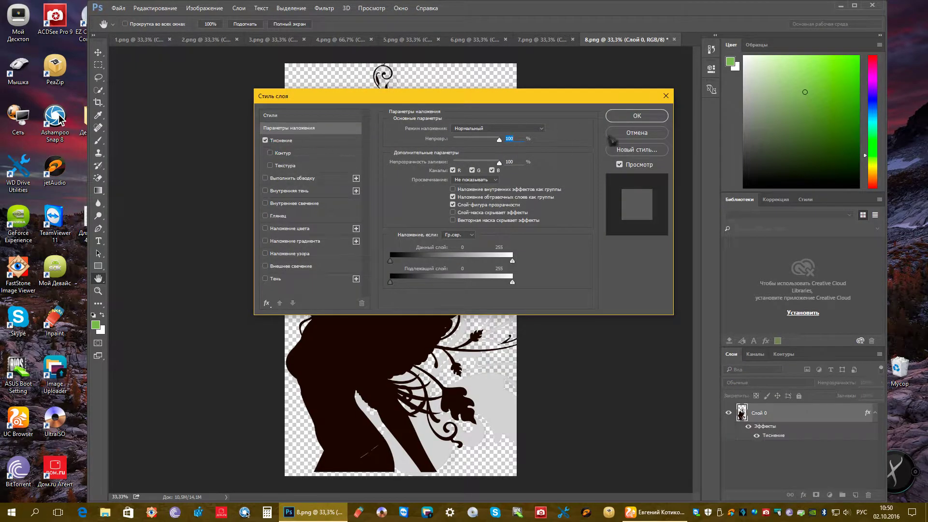
{"action": "left_click", "coordinate": [637, 116]}
{"action": "double_click", "coordinate": [763, 431]}
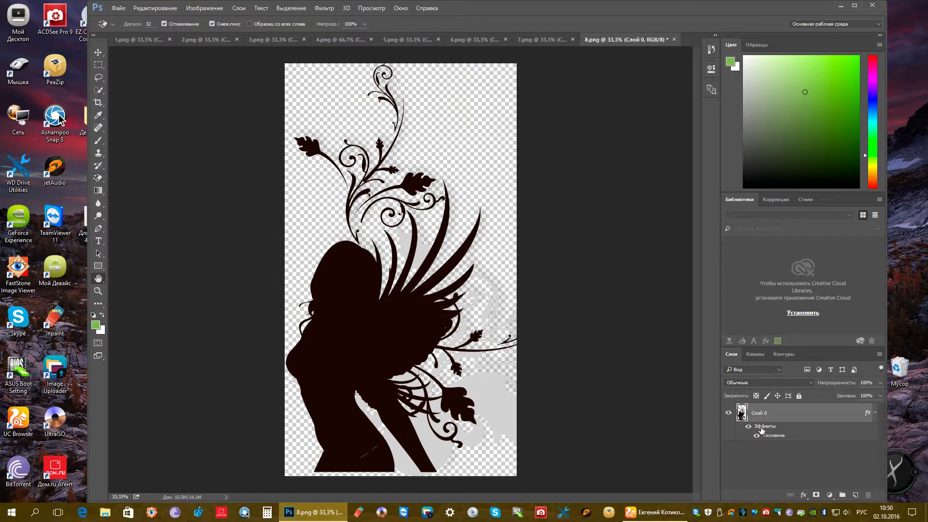
{"action": "left_click", "coordinate": [305, 279]}
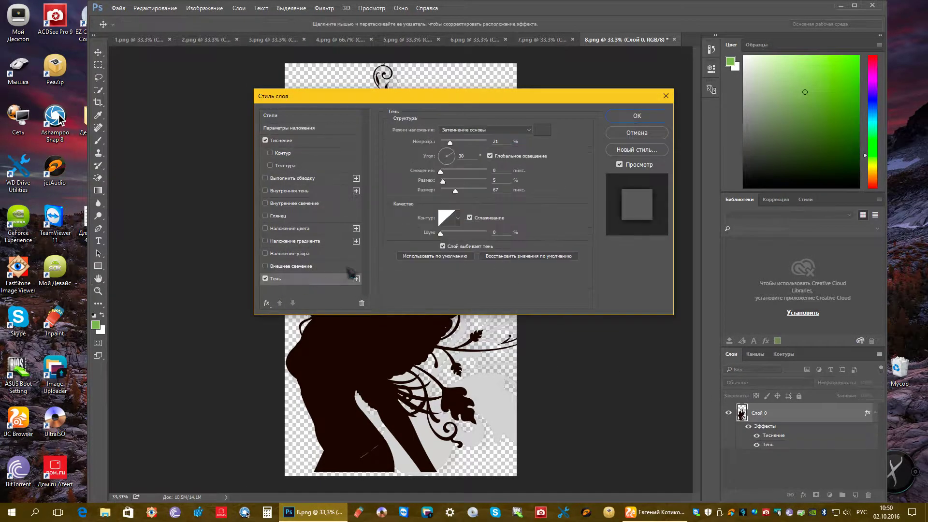
{"action": "left_click", "coordinate": [624, 117]}
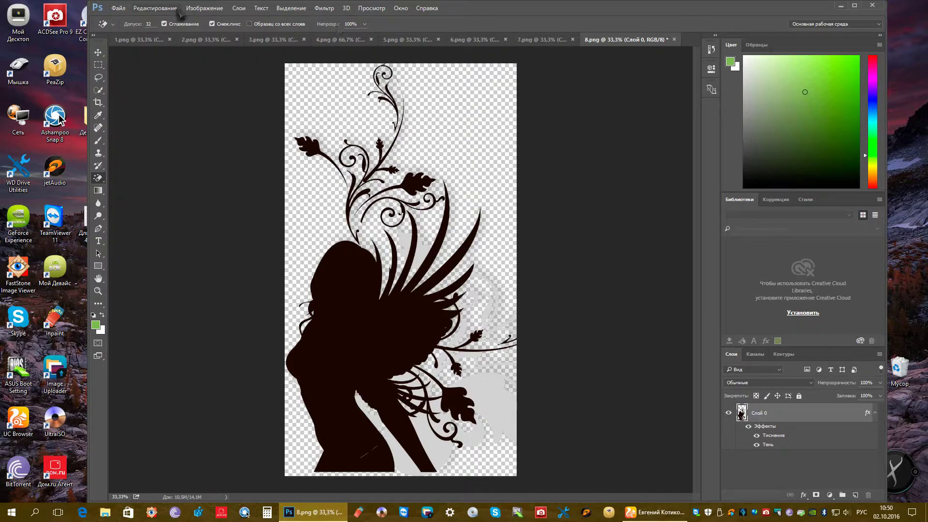
- Save the image as 8 in PNG format, replacing the existing 8.png
{"action": "left_click", "coordinate": [118, 9]}
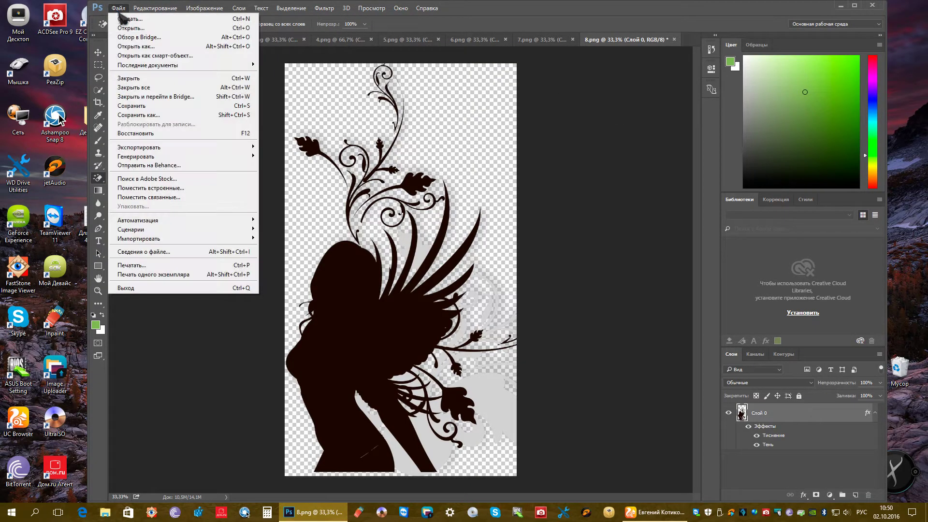
{"action": "left_click", "coordinate": [149, 114]}
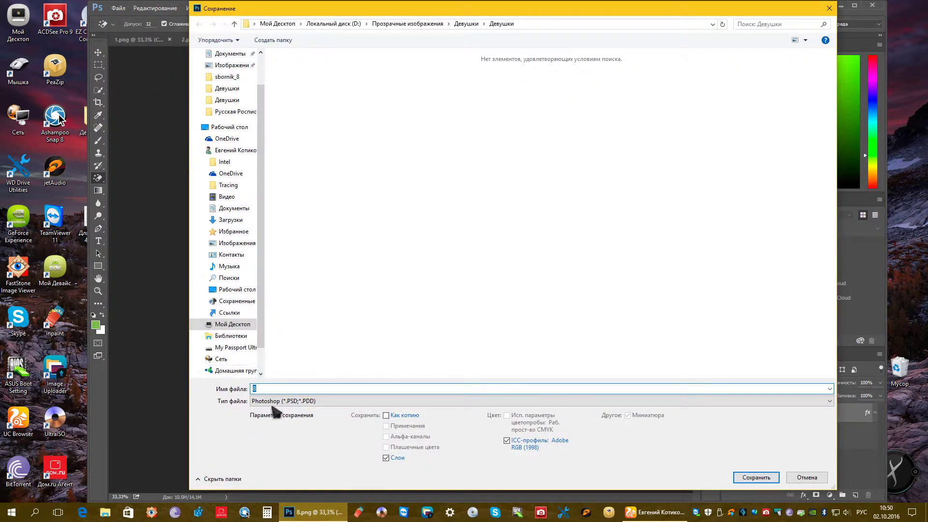
{"action": "left_click", "coordinate": [274, 401]}
{"action": "left_click", "coordinate": [283, 355]}
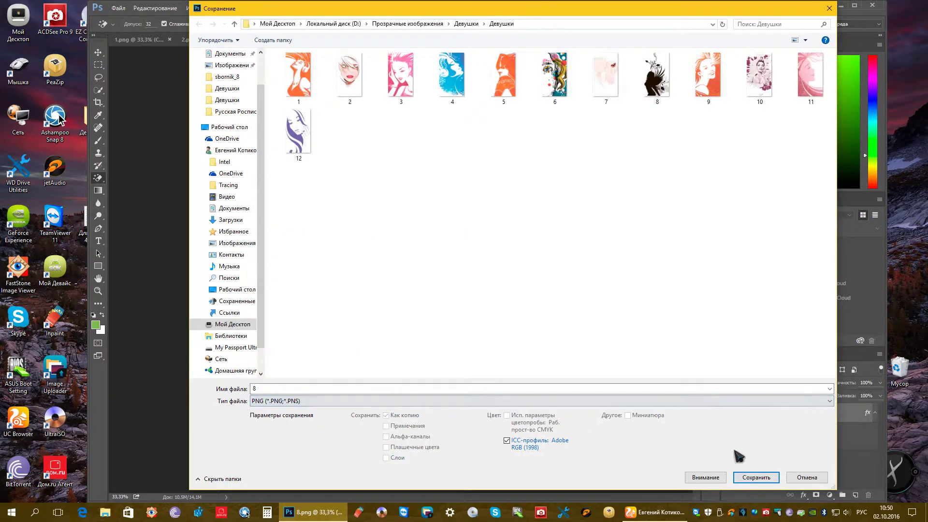
{"action": "left_click", "coordinate": [751, 477]}
{"action": "left_click", "coordinate": [487, 257]}
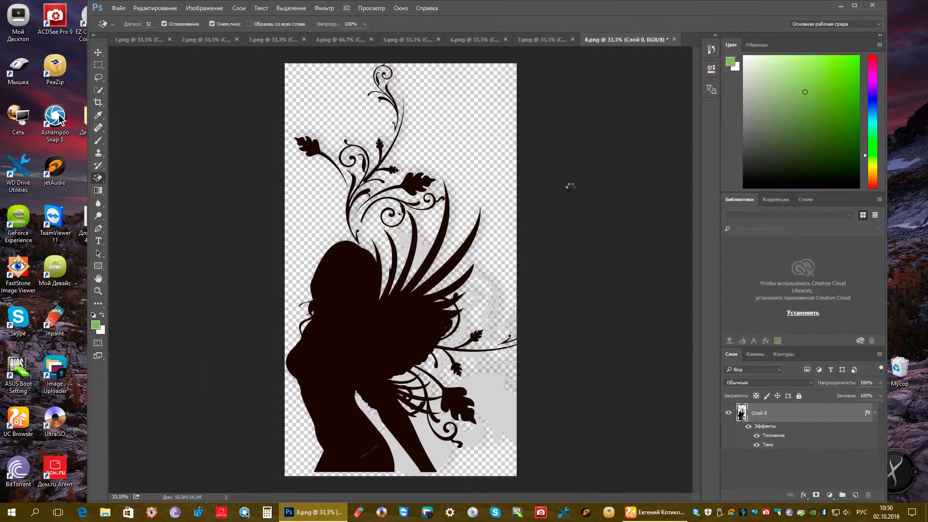
{"action": "left_click", "coordinate": [519, 161]}
{"action": "left_click", "coordinate": [119, 8]}
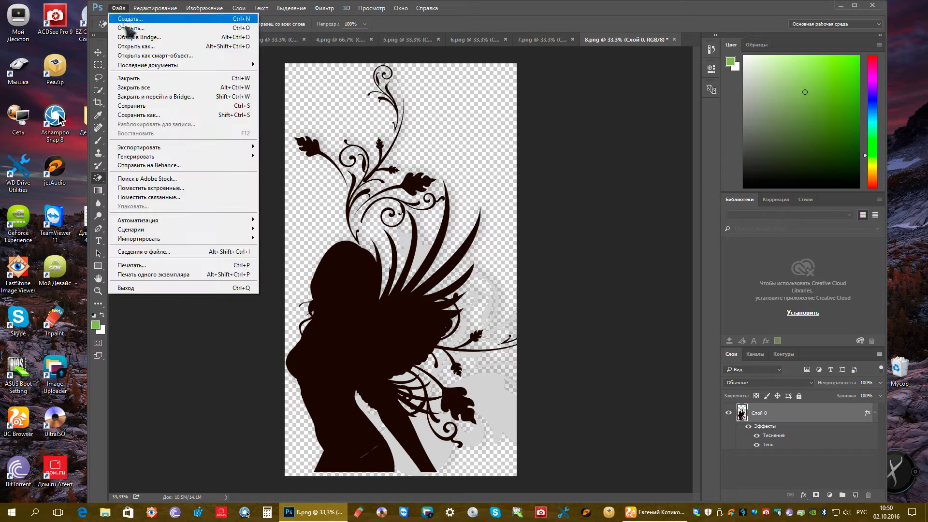
- Open 9.png from the Девушки folder, accepting the colour profile
{"action": "left_click", "coordinate": [128, 23]}
{"action": "double_click", "coordinate": [699, 90]}
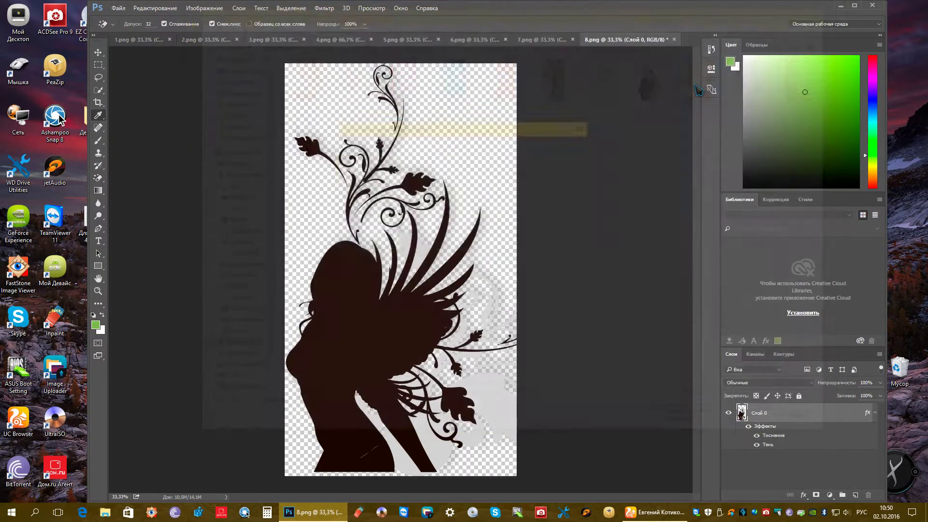
{"action": "left_click", "coordinate": [523, 239]}
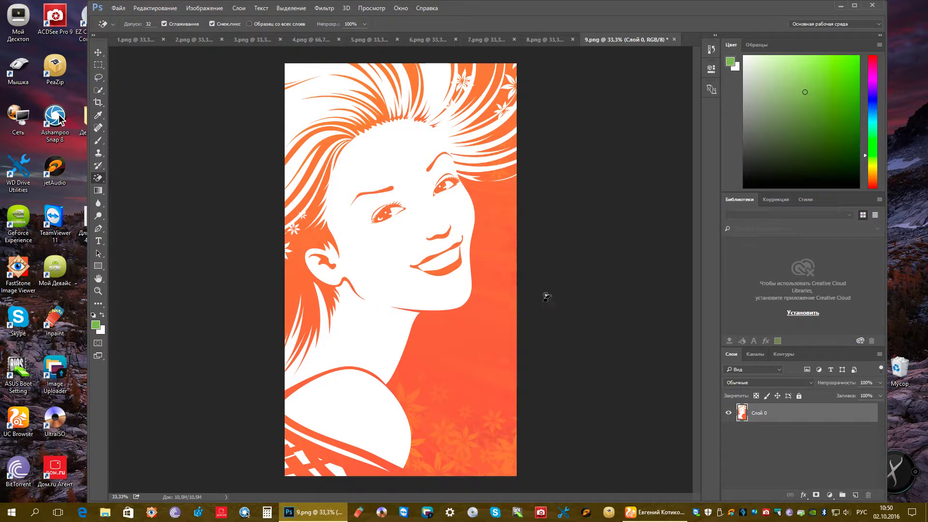
- Drag the Данный слой Blend If white slider left to make the white areas transparent
{"action": "double_click", "coordinate": [746, 414]}
{"action": "left_click", "coordinate": [631, 119]}
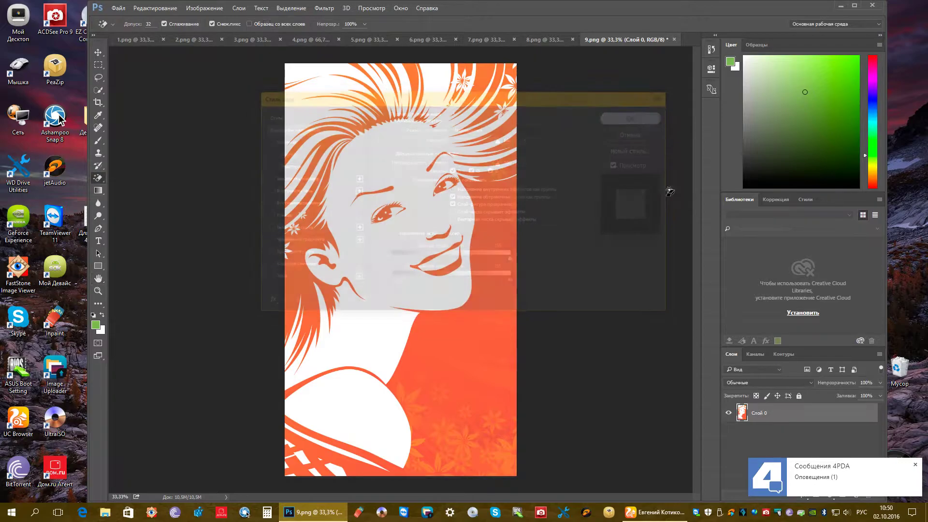
{"action": "double_click", "coordinate": [746, 413]}
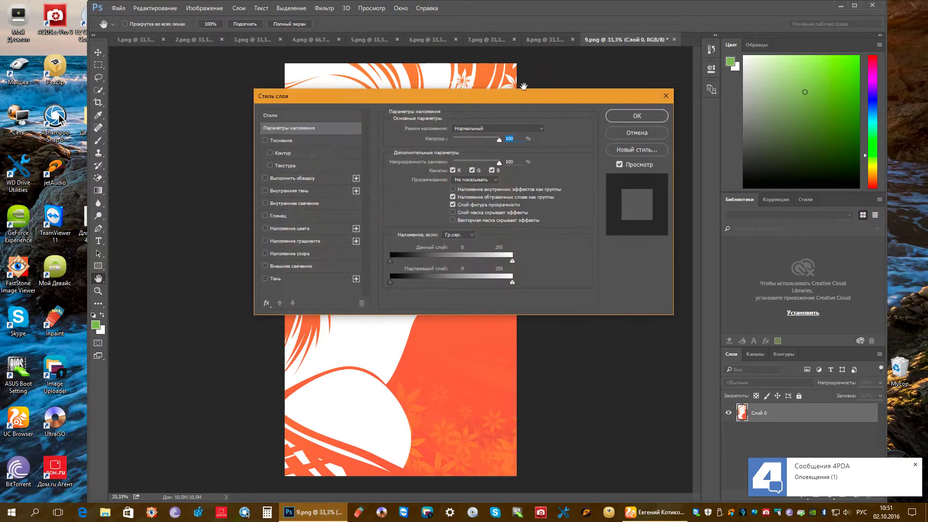
{"action": "left_click_drag", "start_coordinate": [528, 97], "coordinate": [806, 164]}
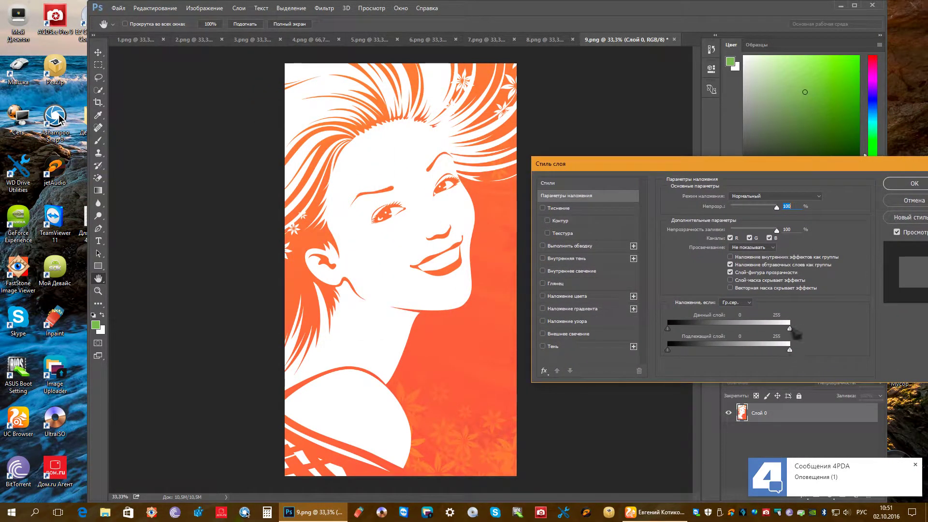
{"action": "left_click_drag", "start_coordinate": [790, 329], "coordinate": [777, 328]}
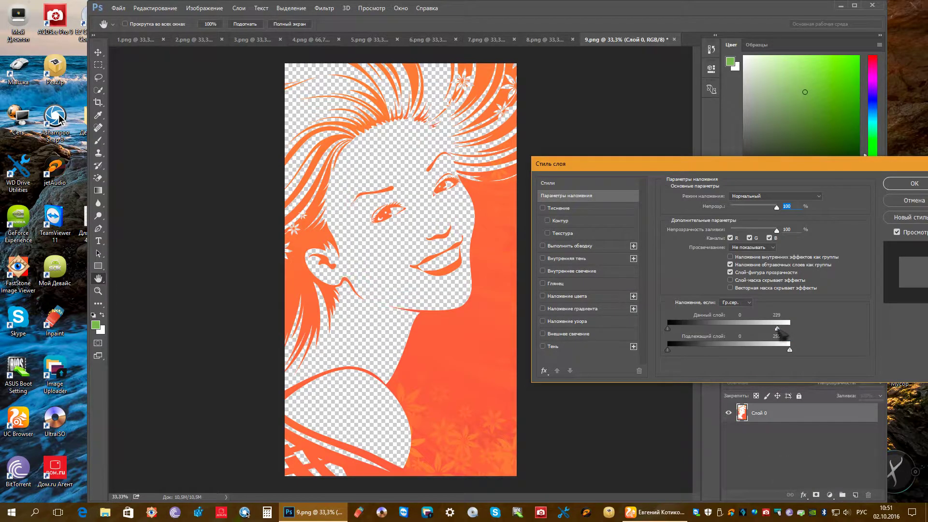
{"action": "left_click", "coordinate": [915, 185]}
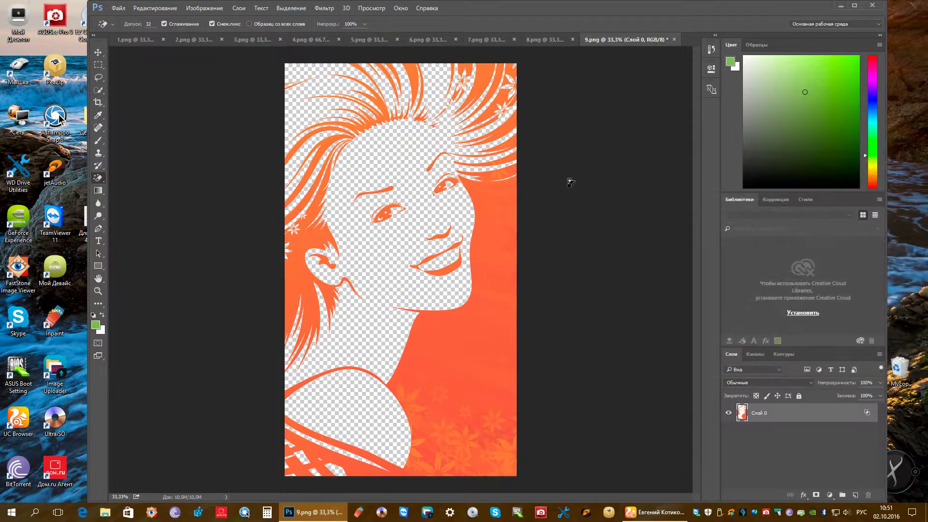
{"action": "left_click", "coordinate": [119, 8]}
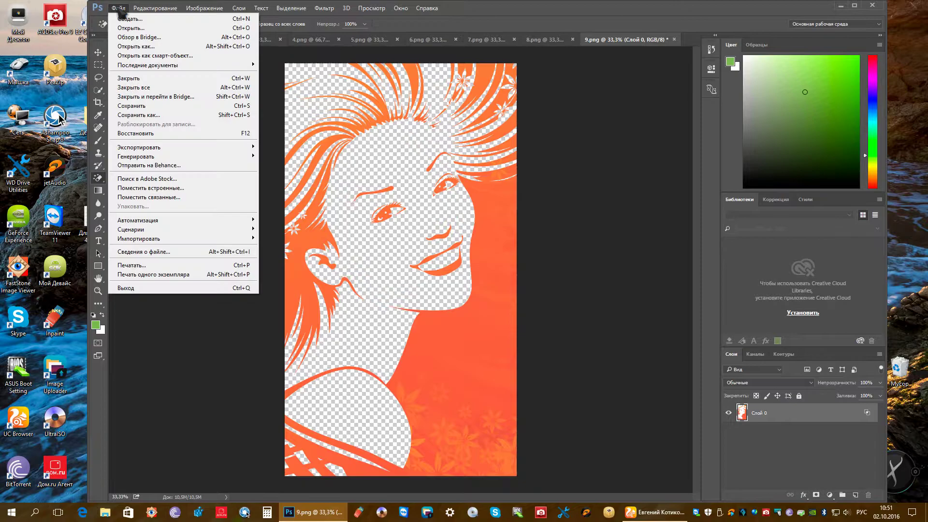
- Save as 9 with type PNG, confirm replacing 9.png, and accept PNG Options
{"action": "left_click", "coordinate": [156, 116]}
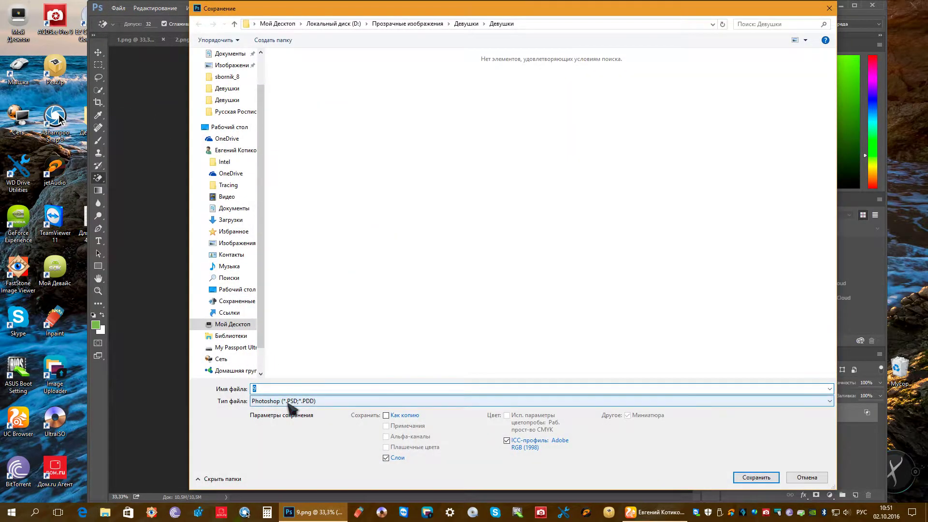
{"action": "left_click", "coordinate": [290, 401]}
{"action": "left_click", "coordinate": [285, 356]}
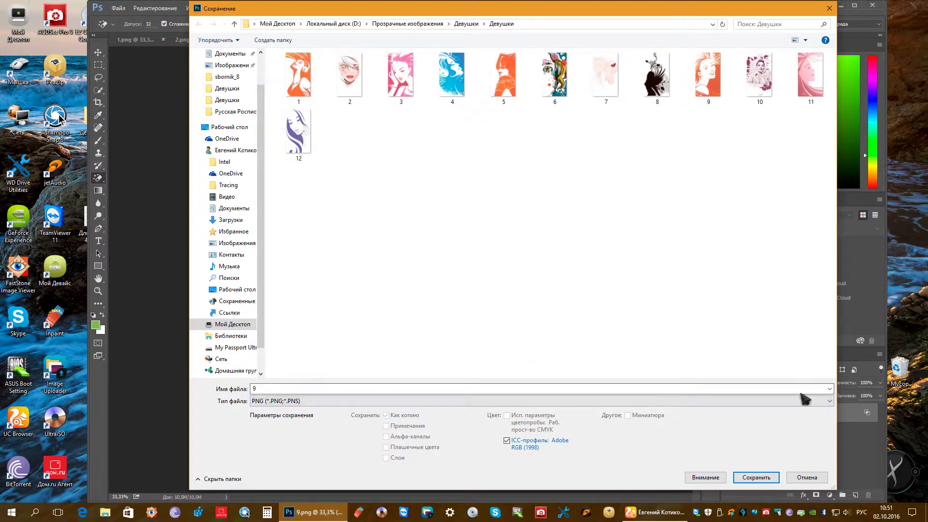
{"action": "left_click", "coordinate": [765, 477]}
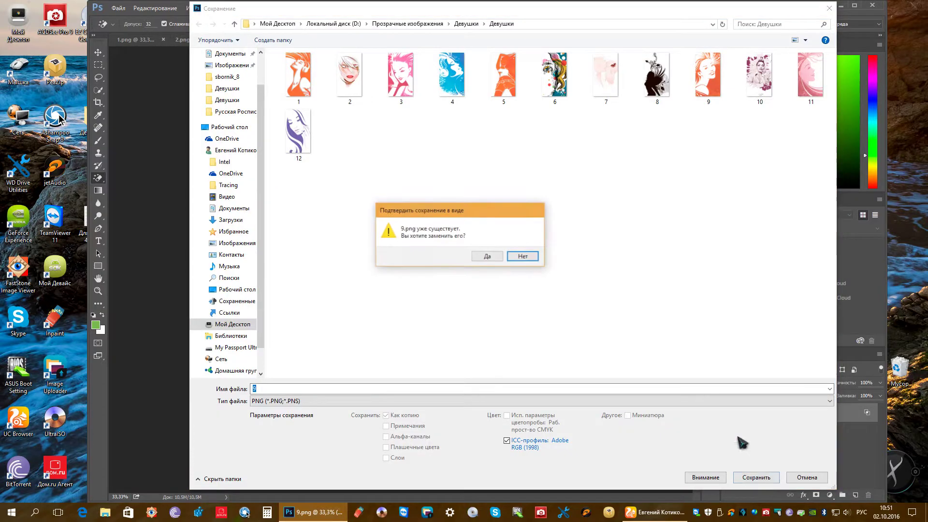
{"action": "left_click", "coordinate": [484, 257]}
{"action": "left_click", "coordinate": [503, 162]}
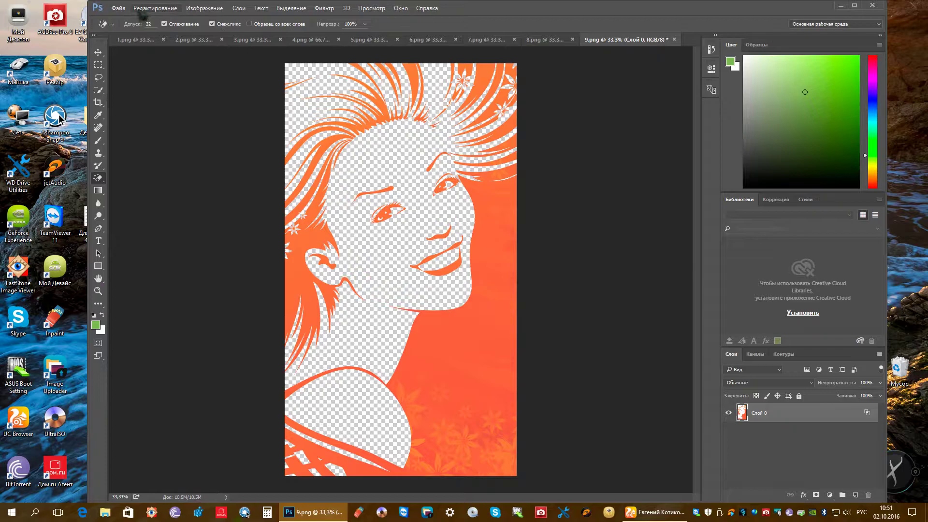
- Open 10.png from the Девушки folder, accepting the colour profile
{"action": "left_click", "coordinate": [118, 7]}
{"action": "left_click", "coordinate": [130, 28]}
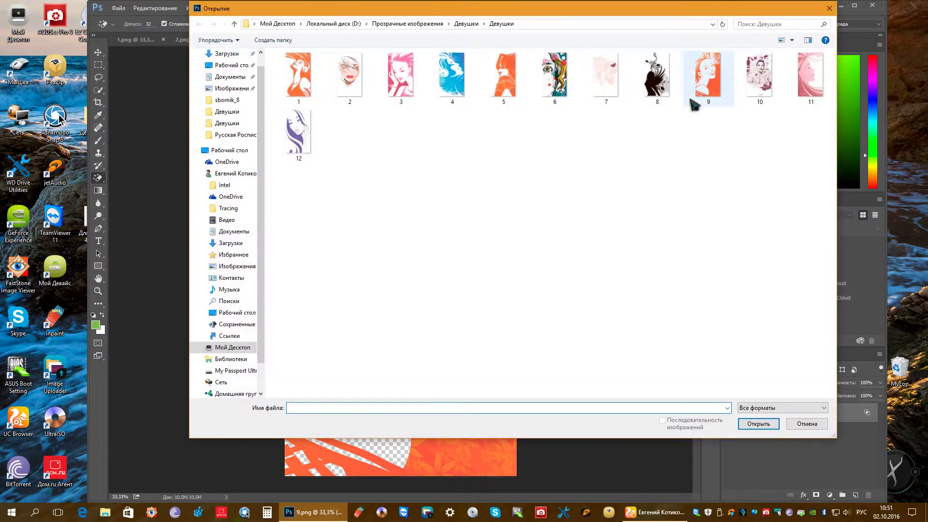
{"action": "double_click", "coordinate": [757, 78]}
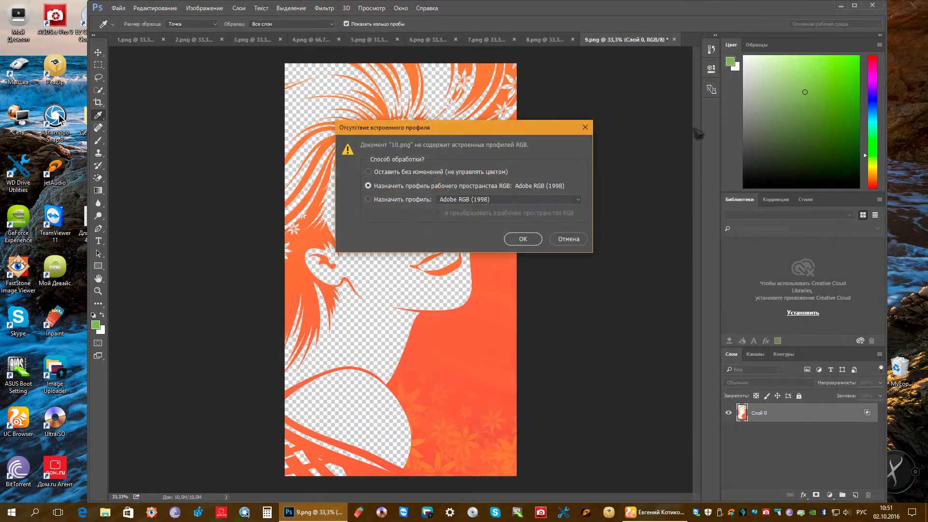
{"action": "left_click", "coordinate": [525, 242]}
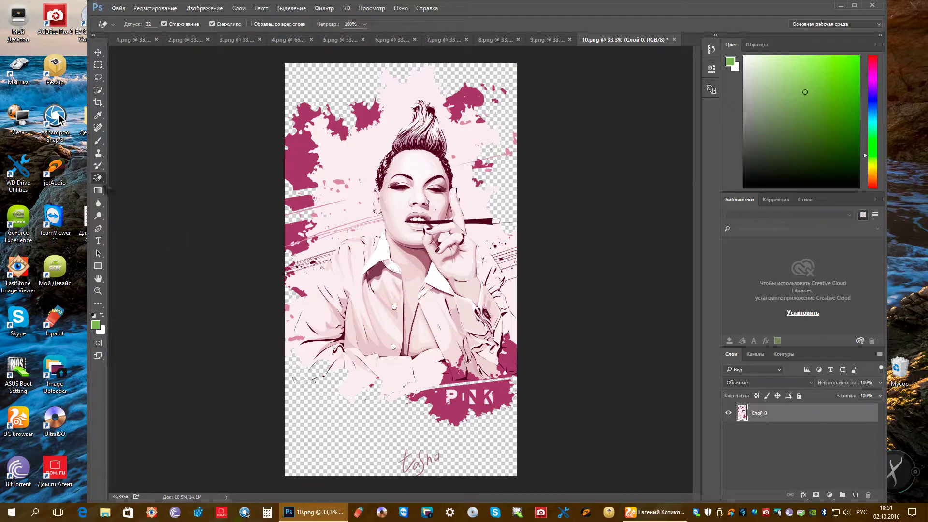
- Erase the faint bottom signature with a 66 px Eraser brush
{"action": "right_click", "coordinate": [99, 179]}
{"action": "left_click", "coordinate": [145, 180]}
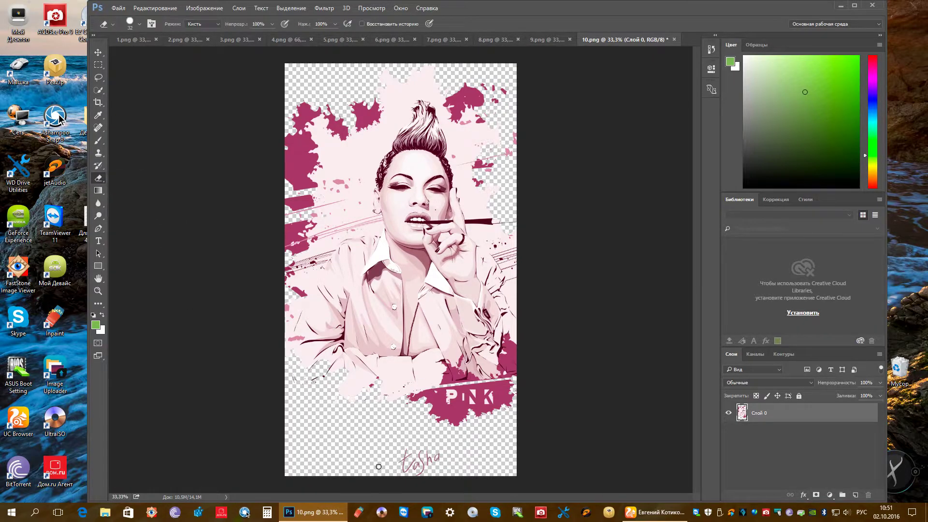
{"action": "right_click", "coordinate": [381, 463]}
{"action": "left_click_drag", "start_coordinate": [447, 388], "coordinate": [456, 388]}
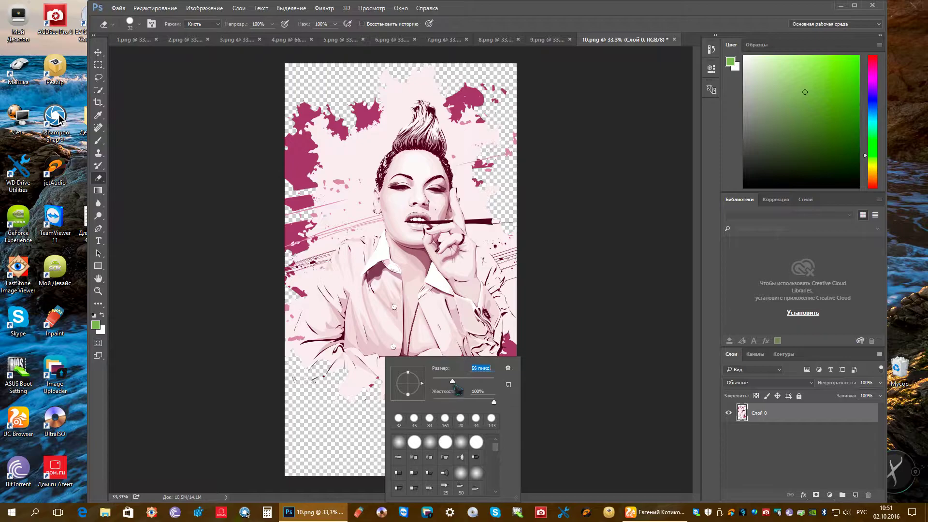
{"action": "left_click", "coordinate": [337, 442]}
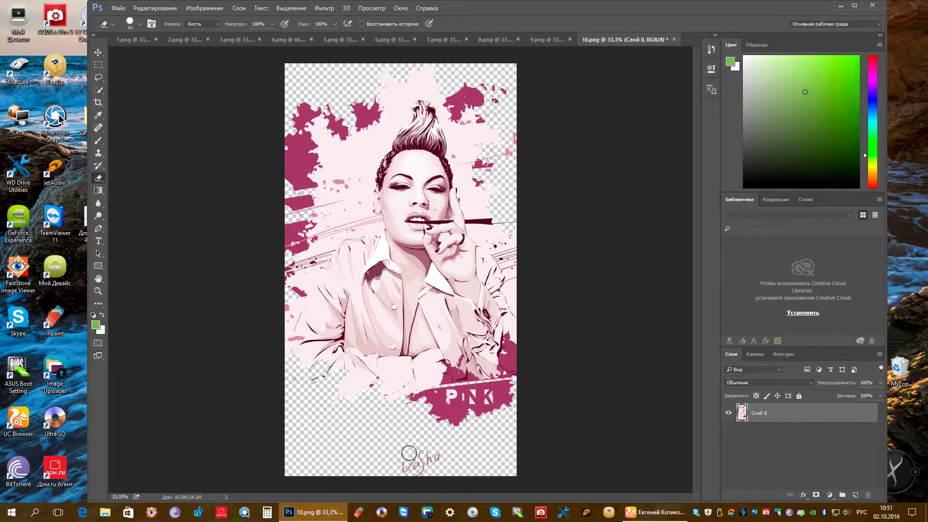
{"action": "left_click_drag", "start_coordinate": [440, 457], "coordinate": [407, 461]}
- Add Тиснение (Emboss) and then Тень (Drop Shadow) to Слой 0
{"action": "double_click", "coordinate": [744, 418]}
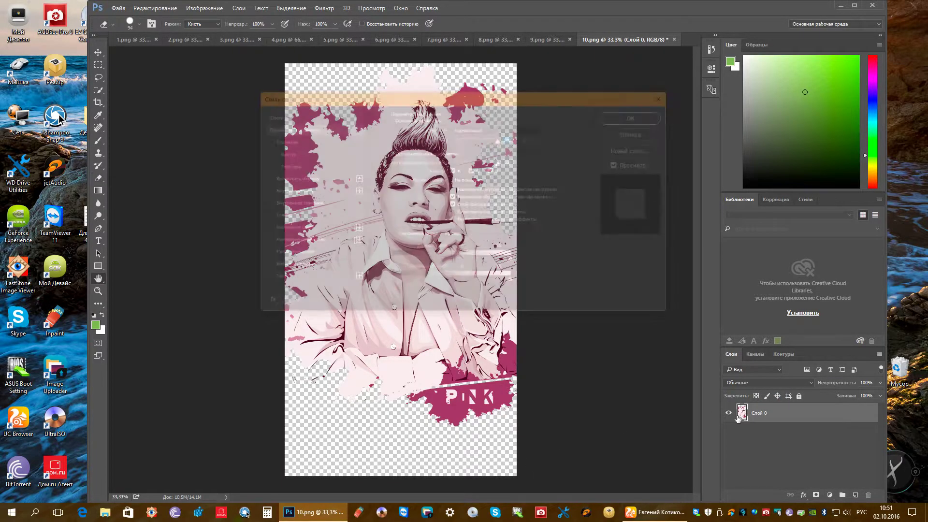
{"action": "left_click", "coordinate": [274, 141]}
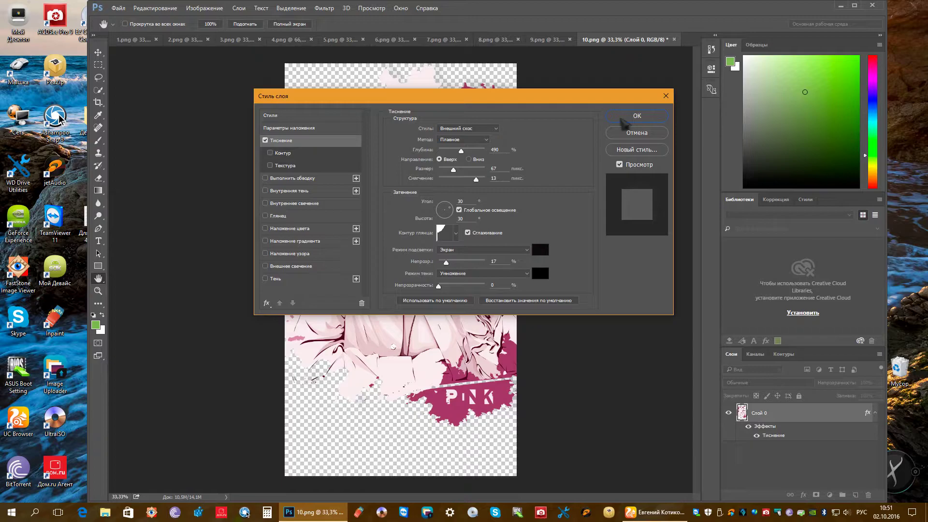
{"action": "left_click", "coordinate": [623, 118]}
{"action": "double_click", "coordinate": [764, 427]}
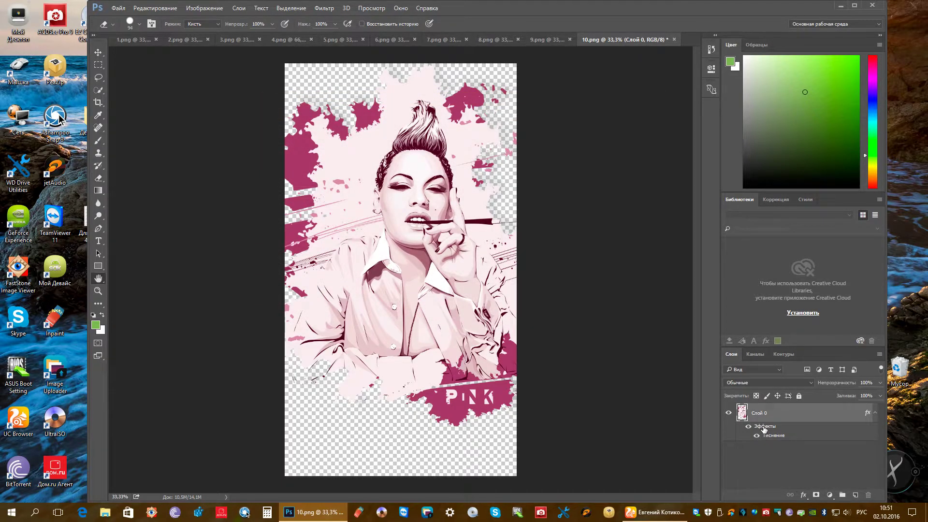
{"action": "left_click", "coordinate": [287, 284]}
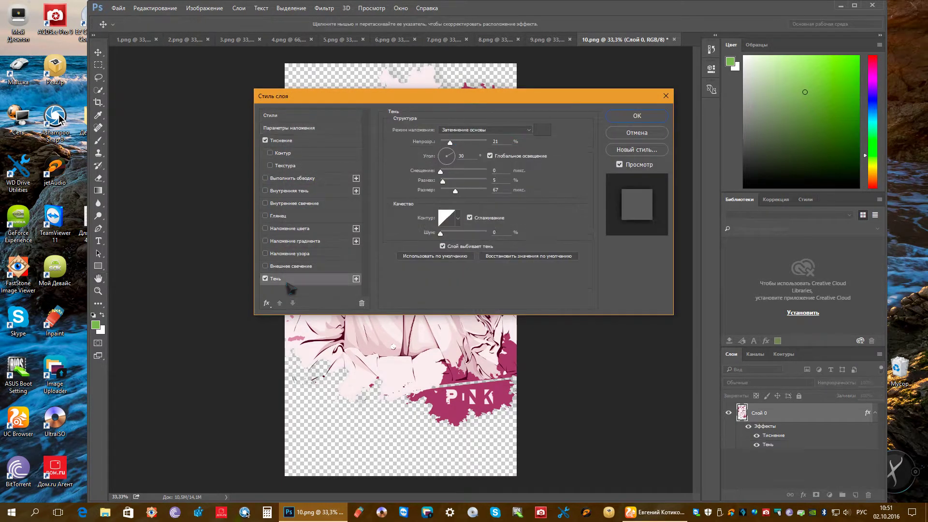
{"action": "left_click", "coordinate": [621, 117]}
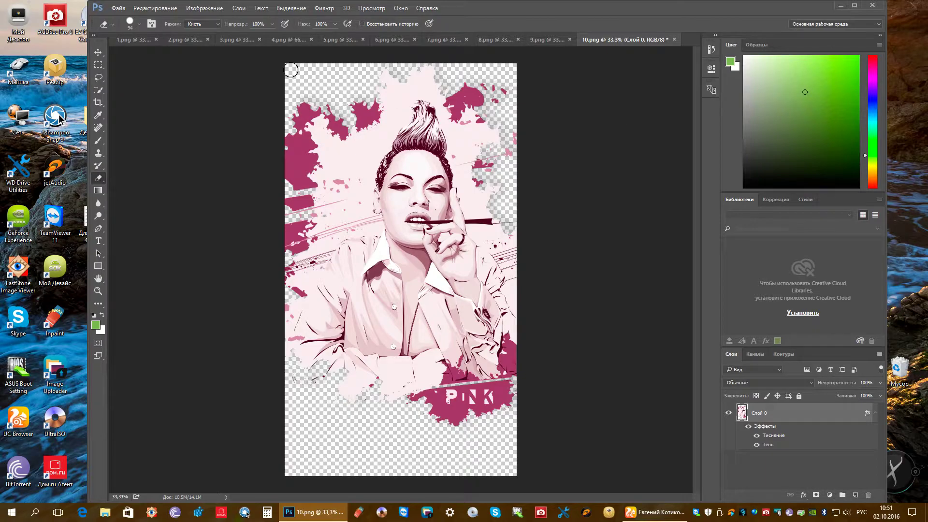
- Save the image as 10 in PNG format, replacing the existing 10.png
{"action": "left_click", "coordinate": [117, 8]}
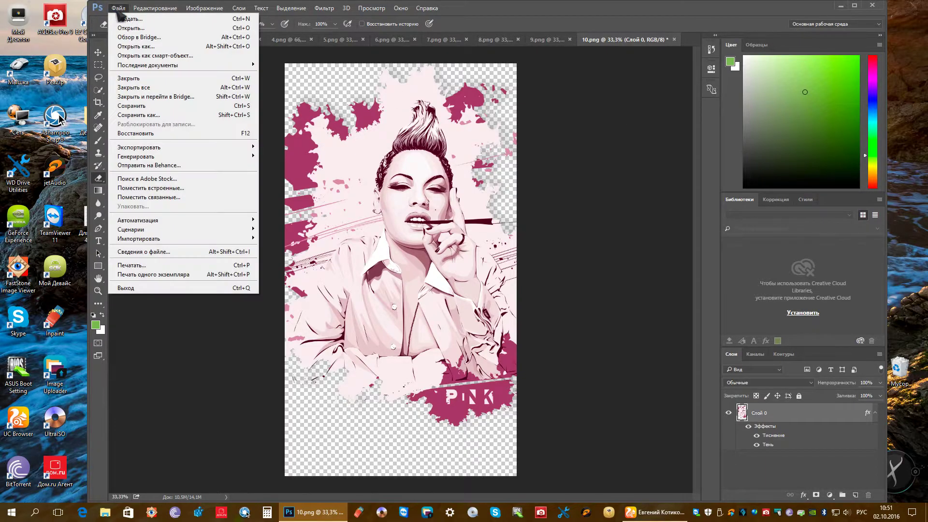
{"action": "left_click", "coordinate": [170, 116]}
{"action": "left_click", "coordinate": [312, 403]}
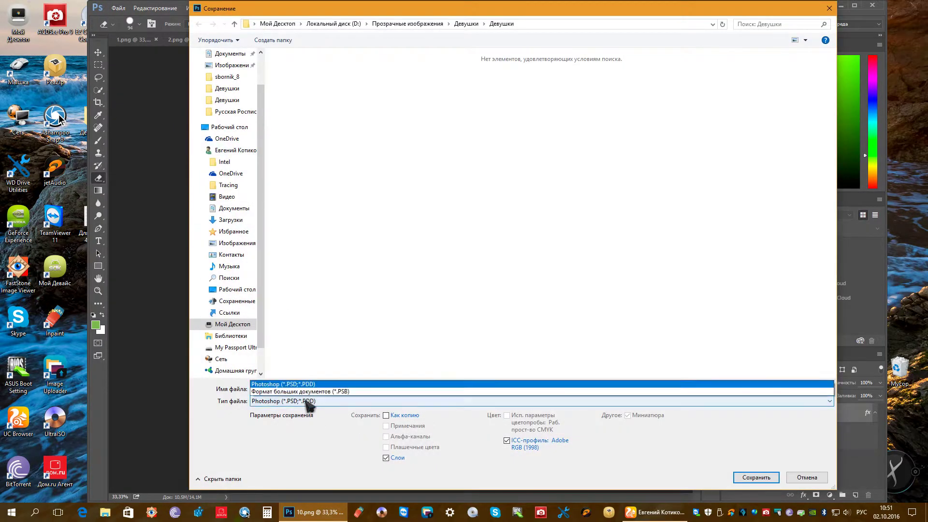
{"action": "left_click", "coordinate": [314, 358]}
{"action": "left_click", "coordinate": [757, 477]}
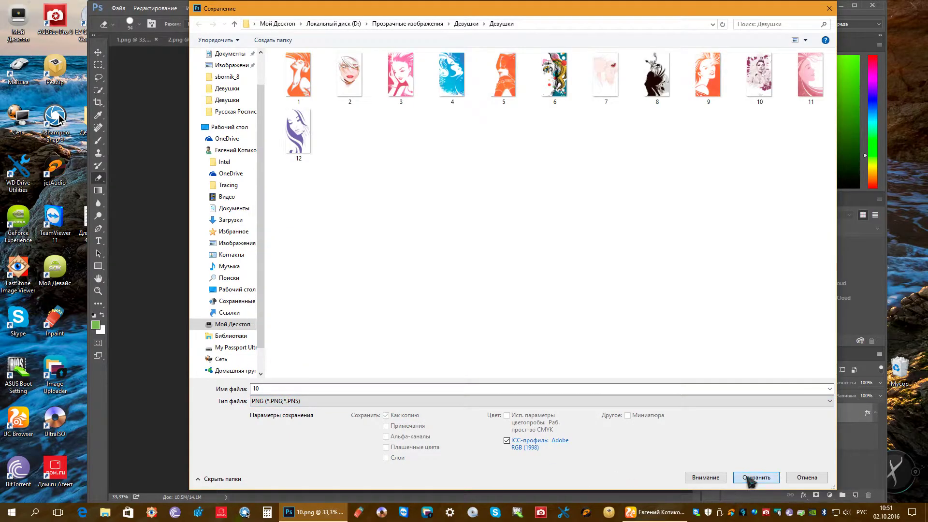
{"action": "left_click", "coordinate": [483, 258]}
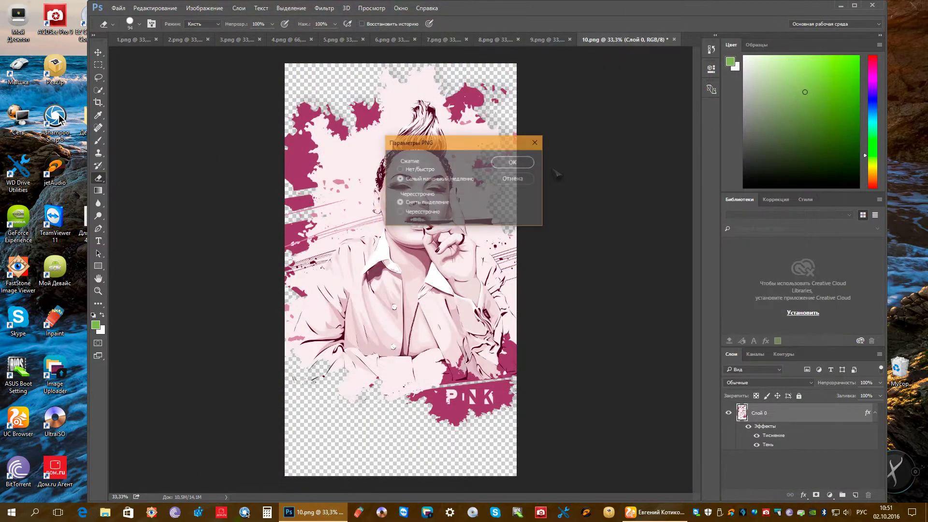
{"action": "left_click", "coordinate": [513, 161]}
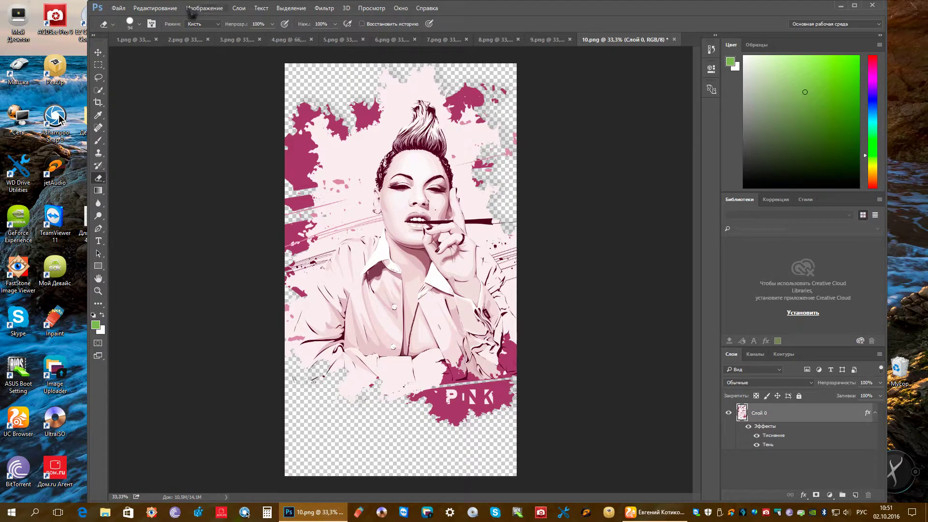
- Open image 11 from the Девушки folder, accepting the colour profile
{"action": "left_click", "coordinate": [119, 9]}
{"action": "left_click", "coordinate": [132, 28]}
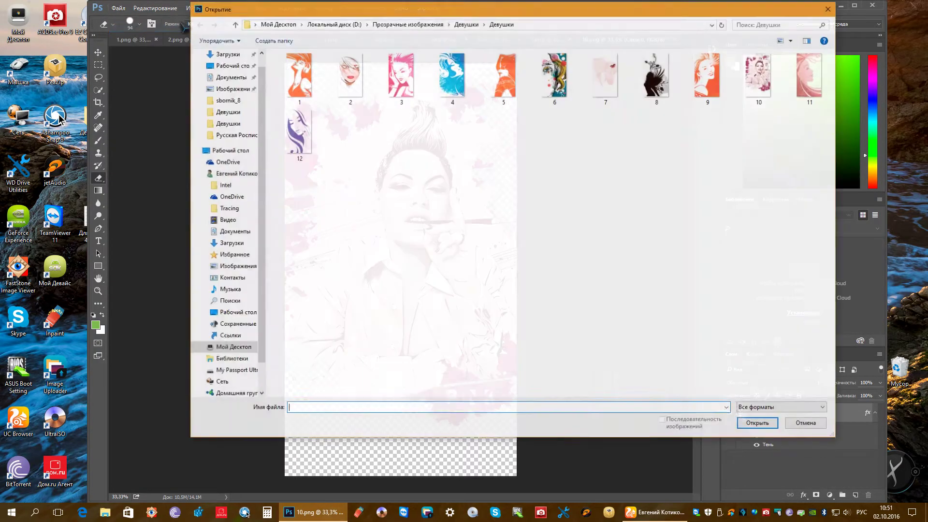
{"action": "double_click", "coordinate": [810, 74]}
{"action": "left_click", "coordinate": [539, 243]}
{"action": "key", "text": "e"}
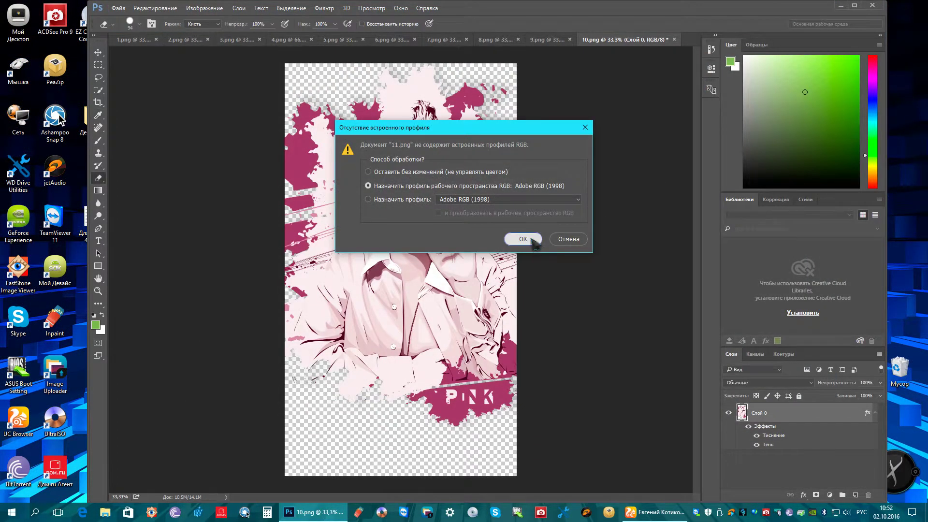
- Add Тиснение (Emboss) and then Тень (Drop Shadow) to Слой 0
{"action": "double_click", "coordinate": [741, 415]}
{"action": "left_click", "coordinate": [298, 142]}
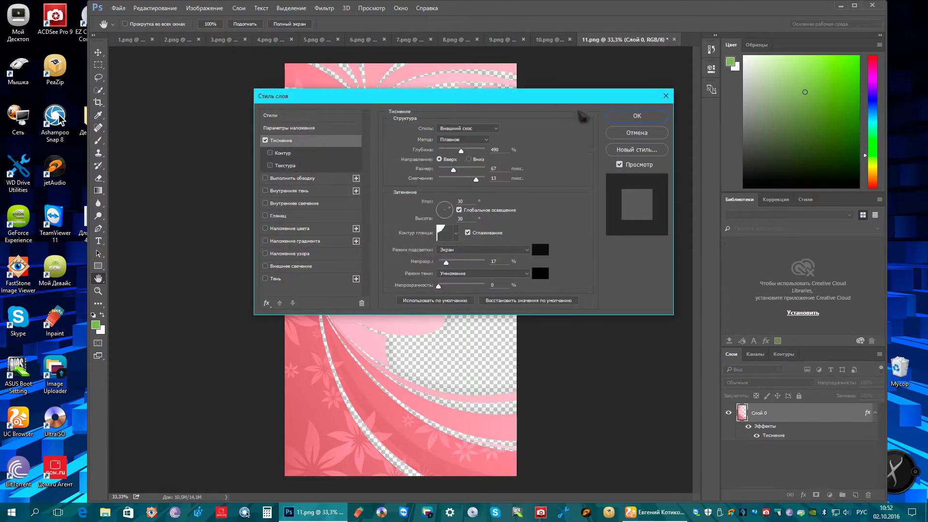
{"action": "left_click", "coordinate": [634, 117]}
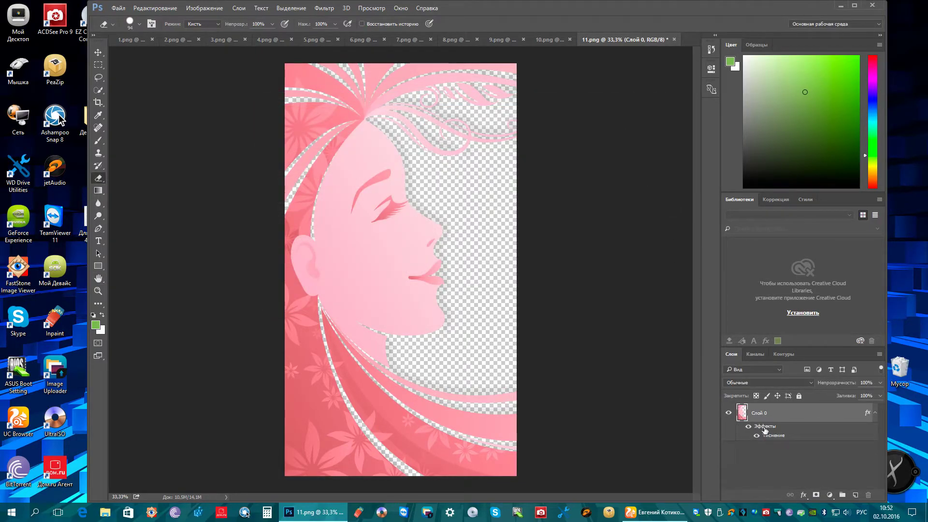
{"action": "double_click", "coordinate": [765, 428]}
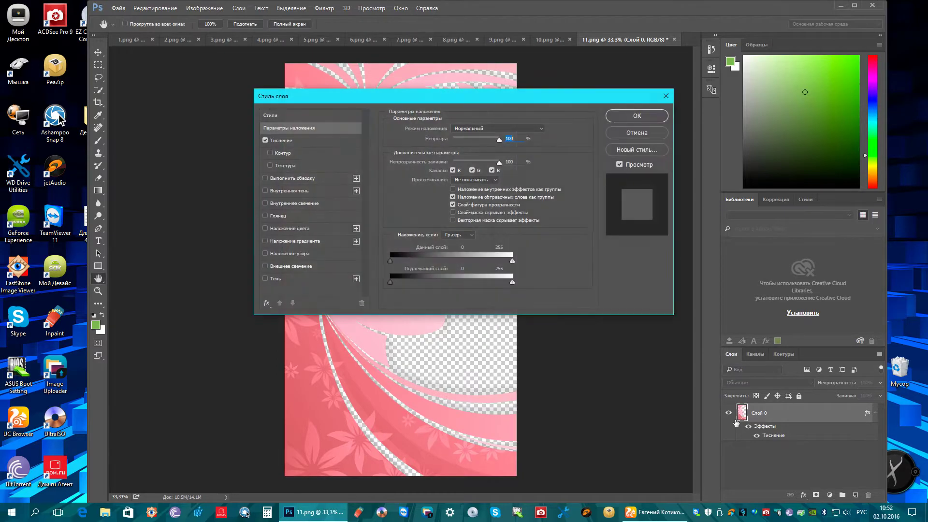
{"action": "left_click", "coordinate": [276, 279]}
{"action": "left_click", "coordinate": [636, 116]}
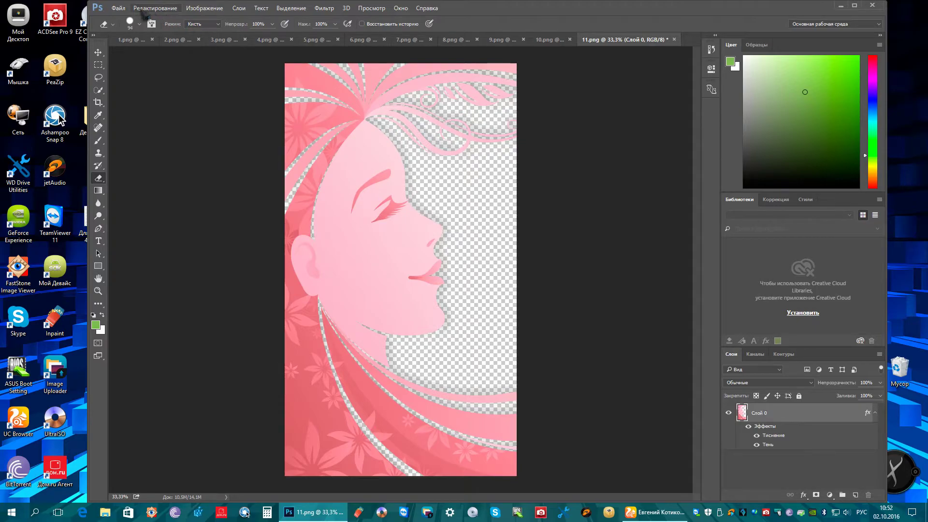
- Save the image as PNG, replacing the existing 11.png
{"action": "left_click", "coordinate": [121, 8]}
{"action": "left_click", "coordinate": [153, 115]}
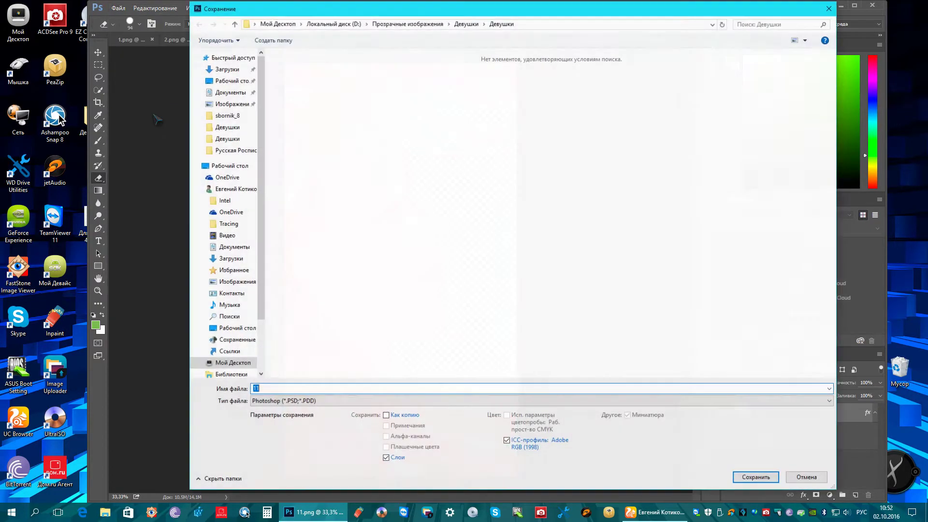
{"action": "left_click", "coordinate": [276, 402]}
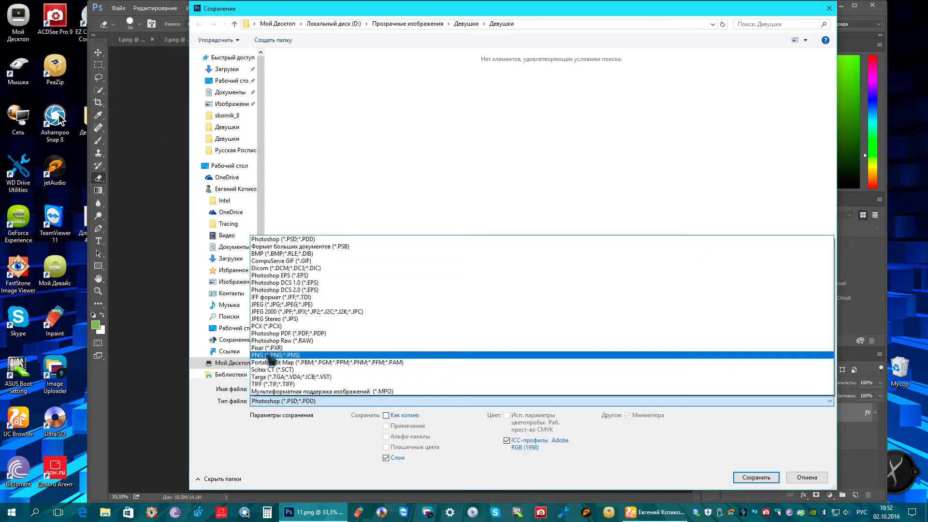
{"action": "left_click", "coordinate": [271, 356]}
{"action": "left_click", "coordinate": [752, 477]}
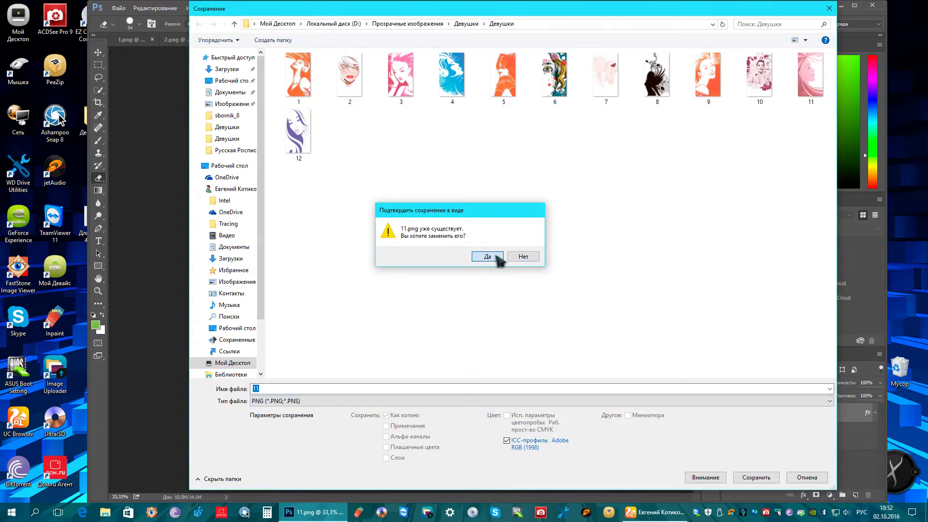
{"action": "left_click", "coordinate": [497, 259]}
{"action": "left_click", "coordinate": [515, 164]}
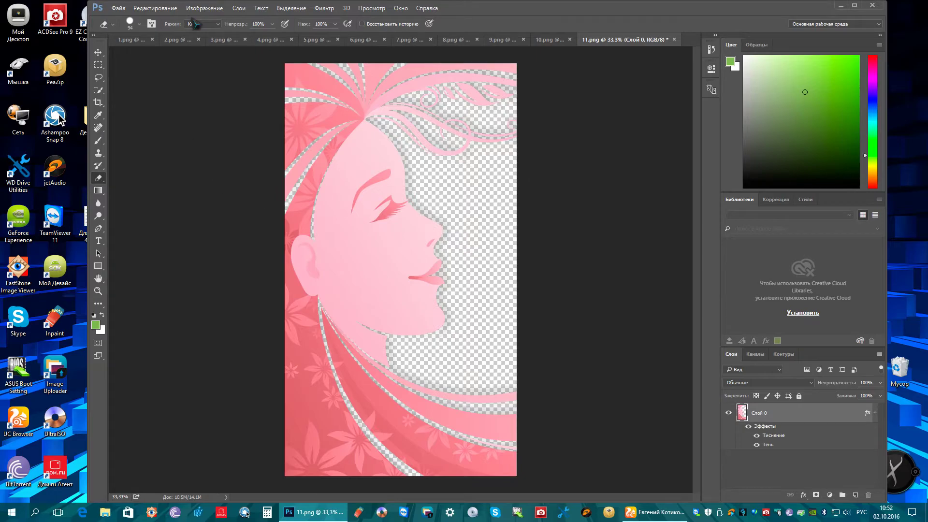
- Open image 12 from the Девушки folder, accepting its colour profile
{"action": "left_click", "coordinate": [122, 9]}
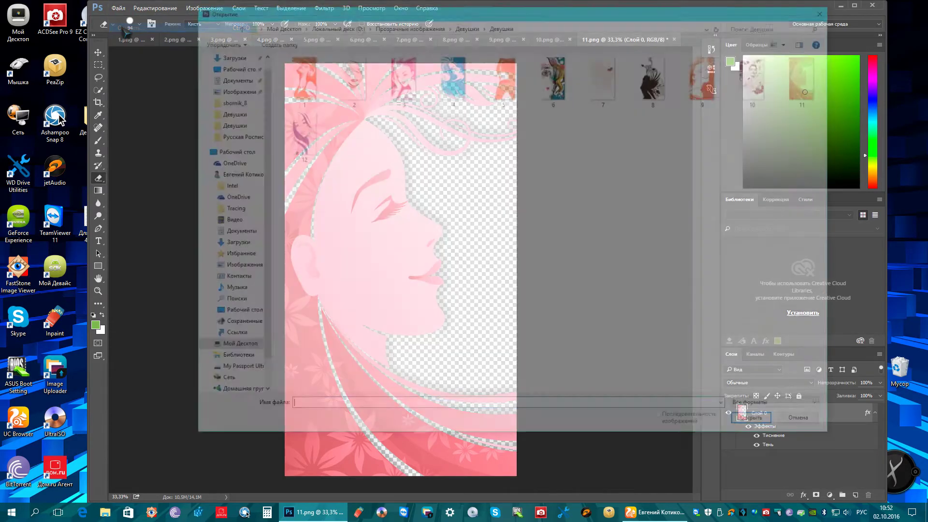
{"action": "left_click", "coordinate": [124, 28]}
{"action": "double_click", "coordinate": [299, 138]}
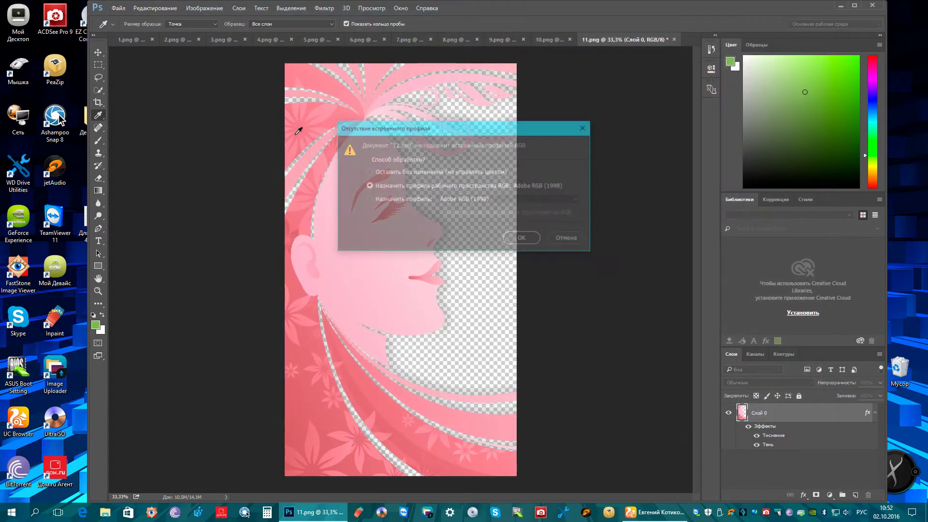
{"action": "left_click", "coordinate": [524, 240]}
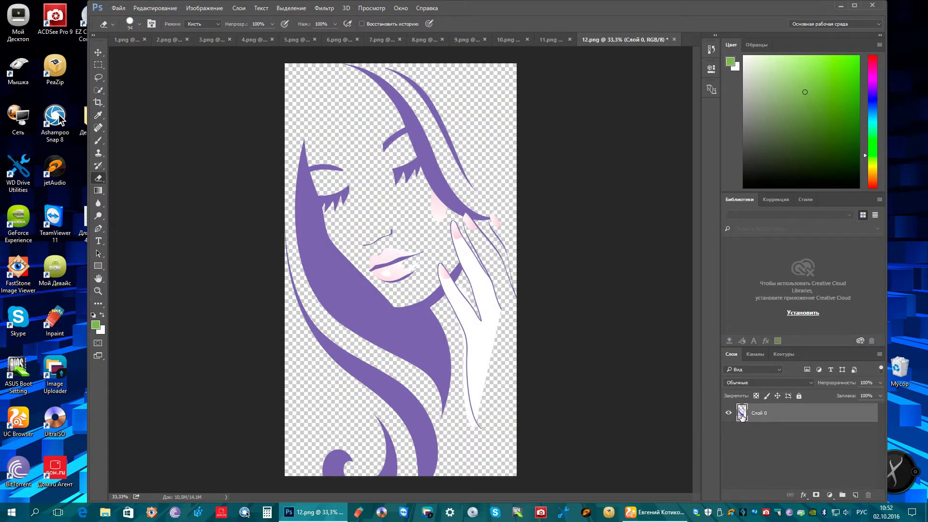
- Add Тиснение (emboss) and Тень (drop shadow) layer styles to Слой 0
{"action": "double_click", "coordinate": [742, 415]}
{"action": "left_click", "coordinate": [286, 143]}
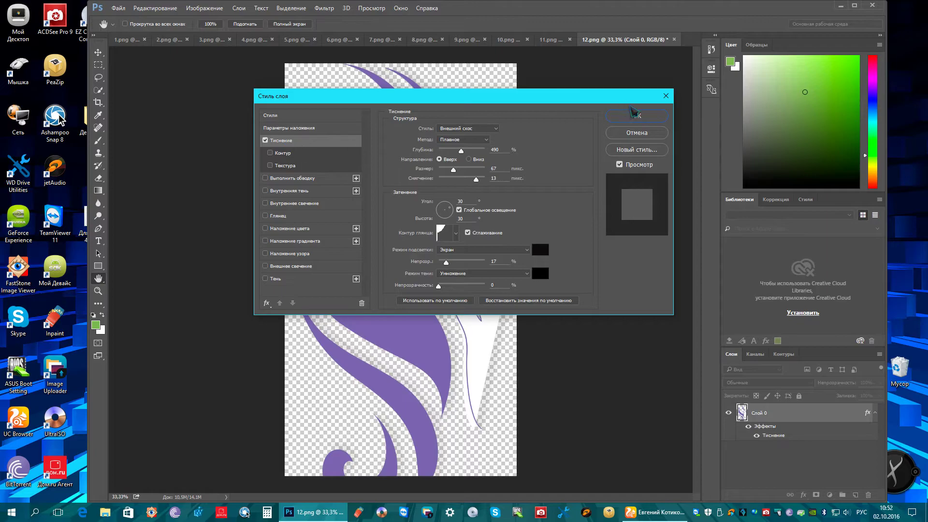
{"action": "left_click", "coordinate": [635, 115]}
{"action": "double_click", "coordinate": [770, 425]}
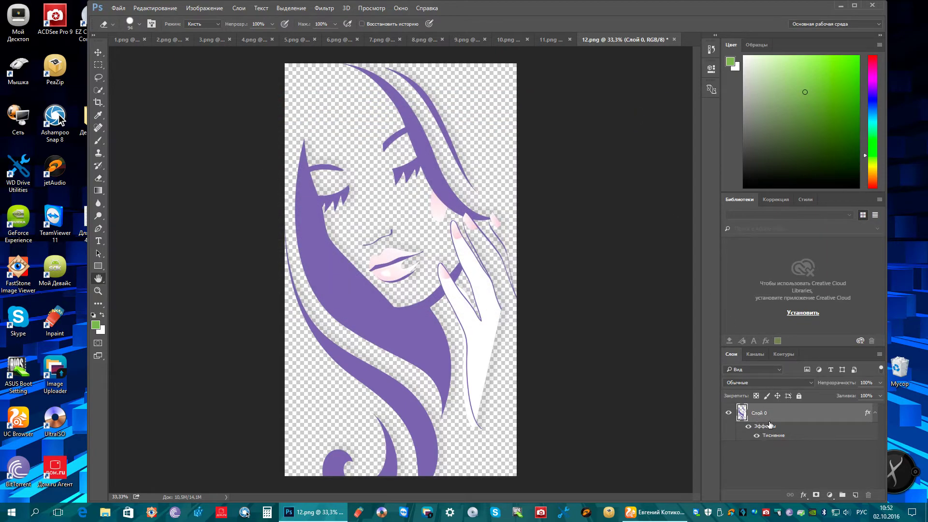
{"action": "left_click", "coordinate": [288, 281]}
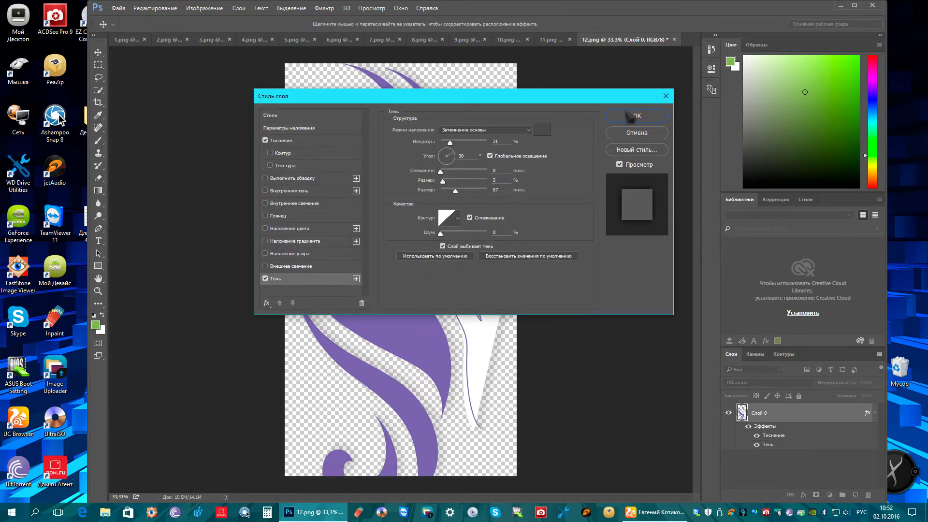
{"action": "left_click", "coordinate": [627, 115]}
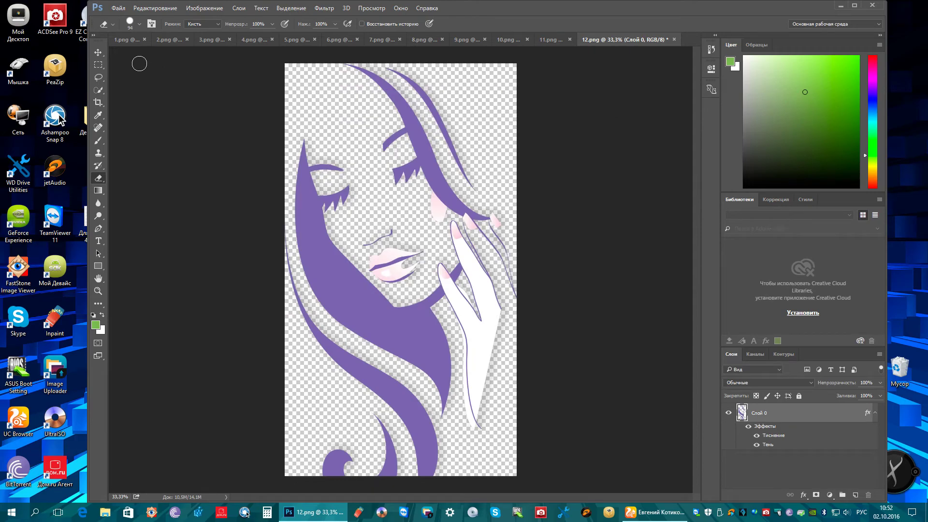
- Save the image as PNG, replacing the existing 12.png
{"action": "left_click", "coordinate": [118, 8]}
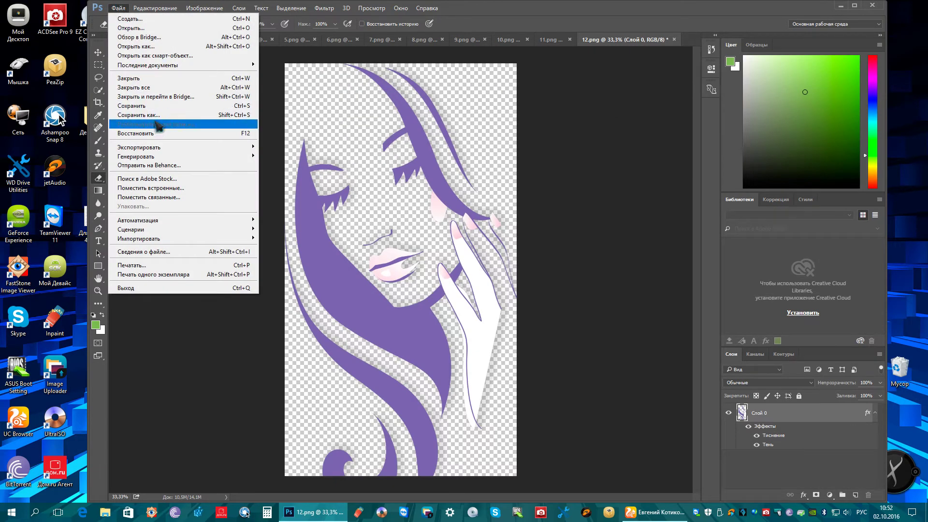
{"action": "left_click", "coordinate": [160, 116]}
{"action": "left_click", "coordinate": [347, 401]}
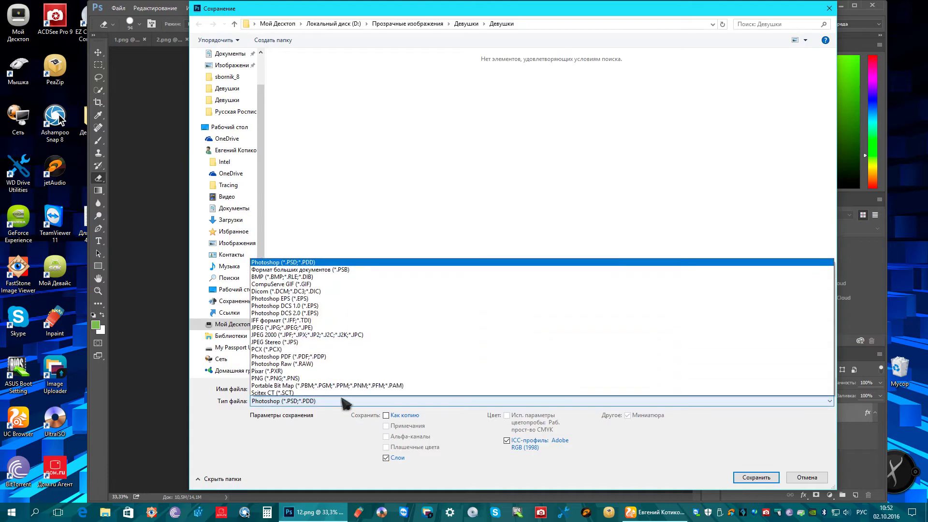
{"action": "scroll", "coordinate": [307, 364], "scroll_direction": "down", "scroll_amount": 1}
{"action": "left_click", "coordinate": [306, 364]}
{"action": "left_click", "coordinate": [755, 477]}
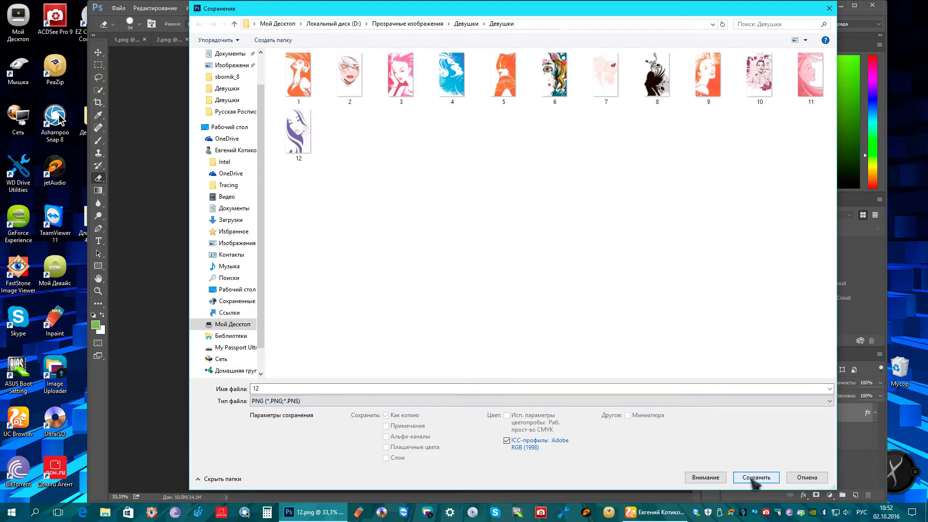
{"action": "left_click", "coordinate": [491, 257]}
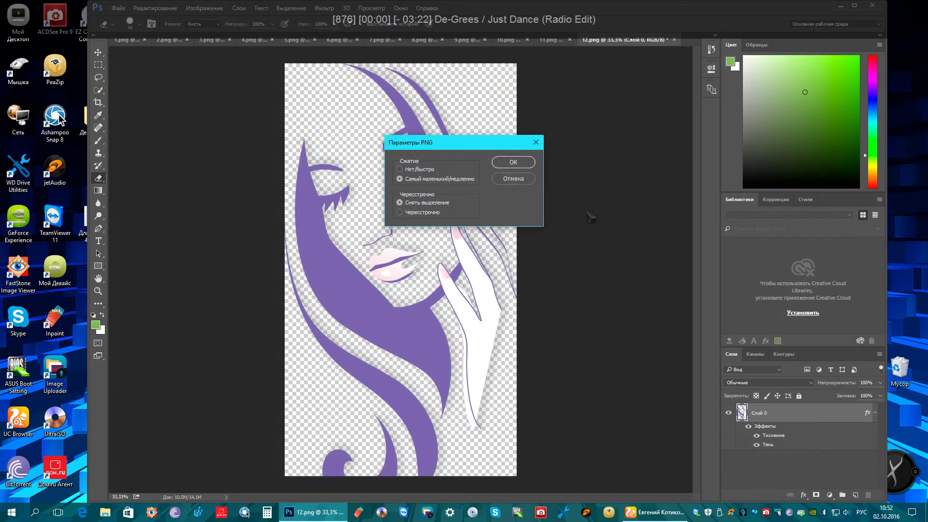
{"action": "left_click", "coordinate": [512, 162]}
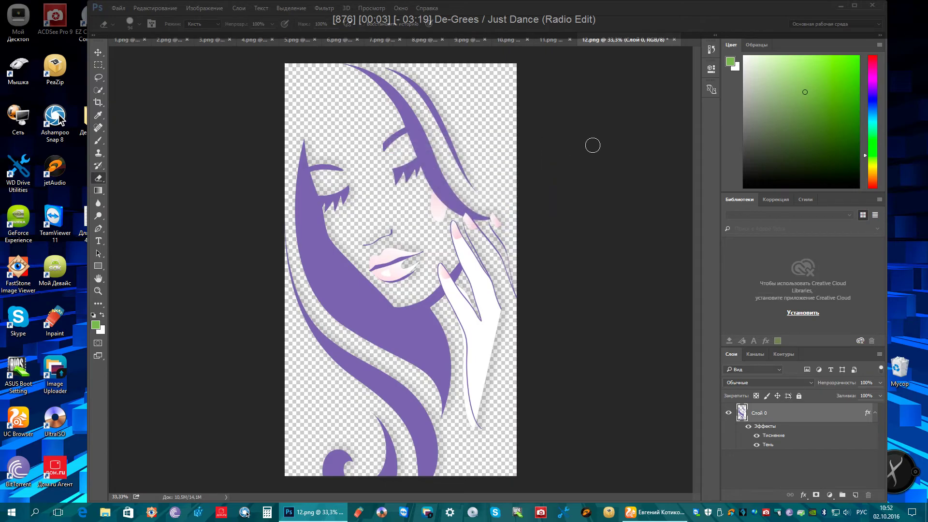
- Minimise Photoshop to bring the browser's VK profile page into view
{"action": "left_click", "coordinate": [842, 6]}
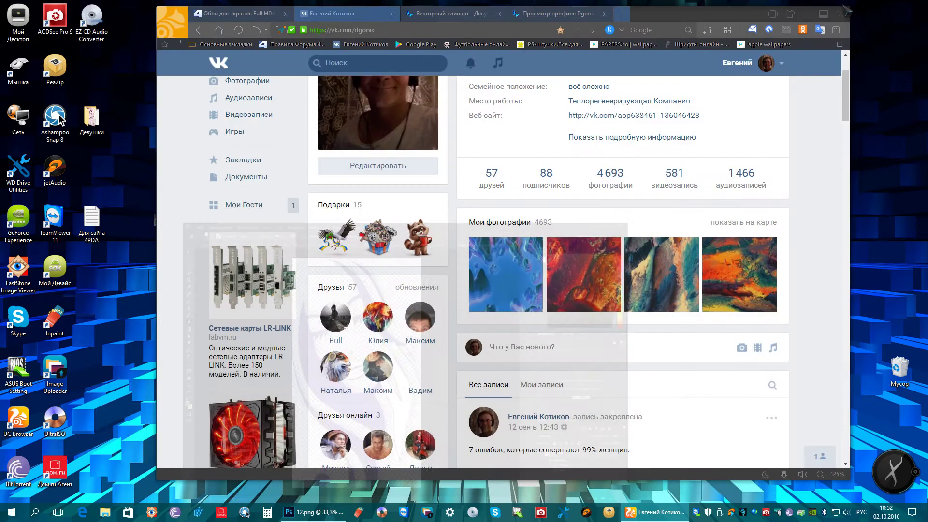